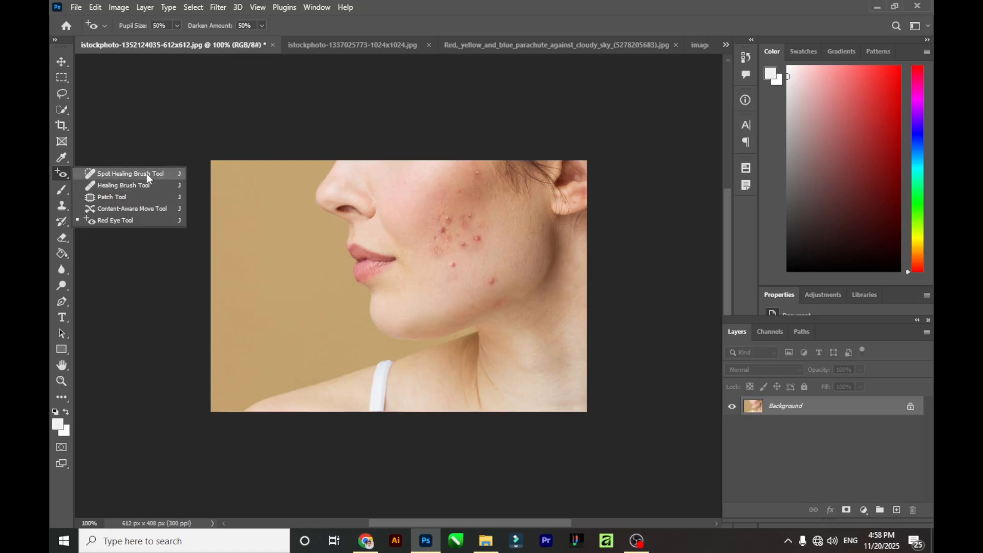
Choose the Spot Healing Brush Tool and set its brush size to 35 px
click(146, 173)
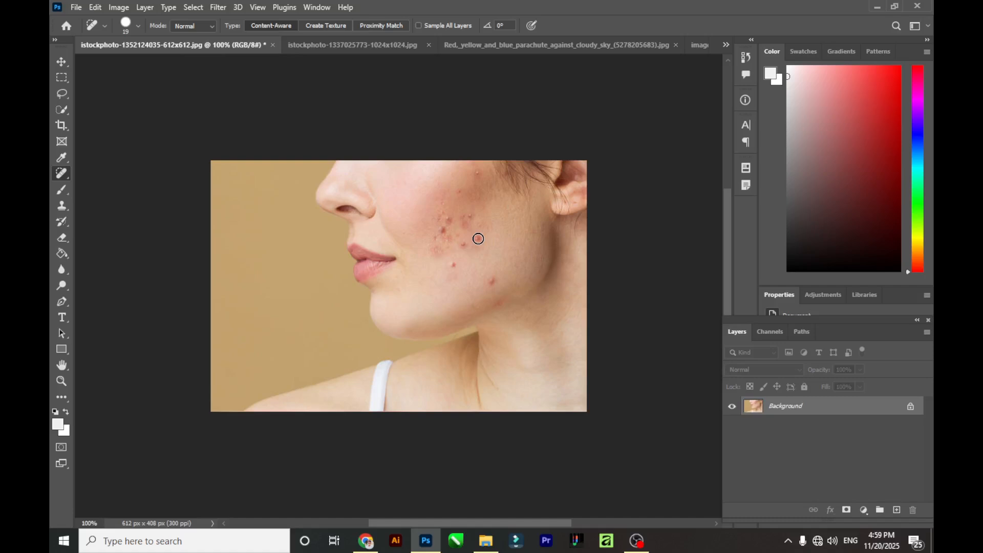
key(bracketright)
key(bracketright)
key(bracketright)
key(bracketleft)
key(bracketright)
key(bracketright)
click(138, 25)
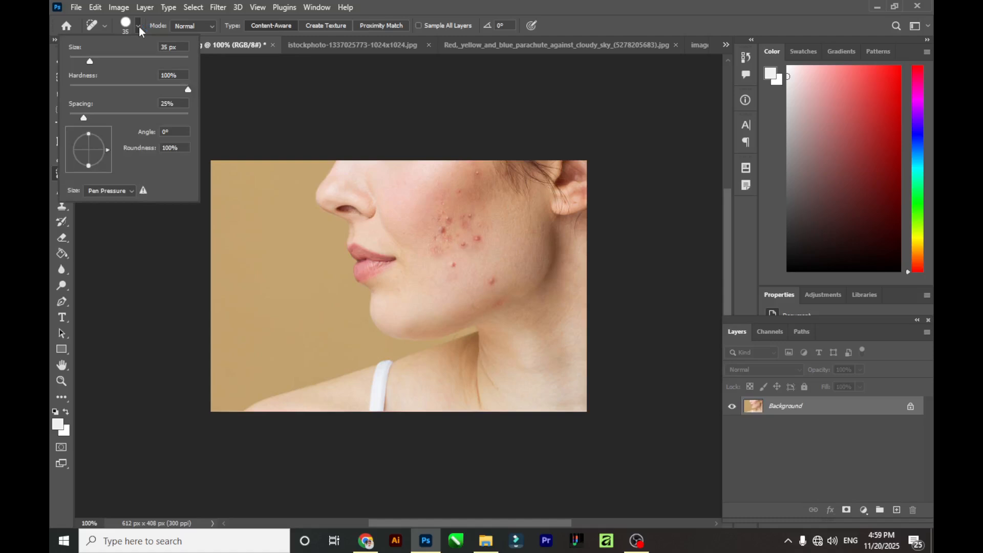
click(139, 27)
click(139, 26)
click(104, 24)
click(104, 26)
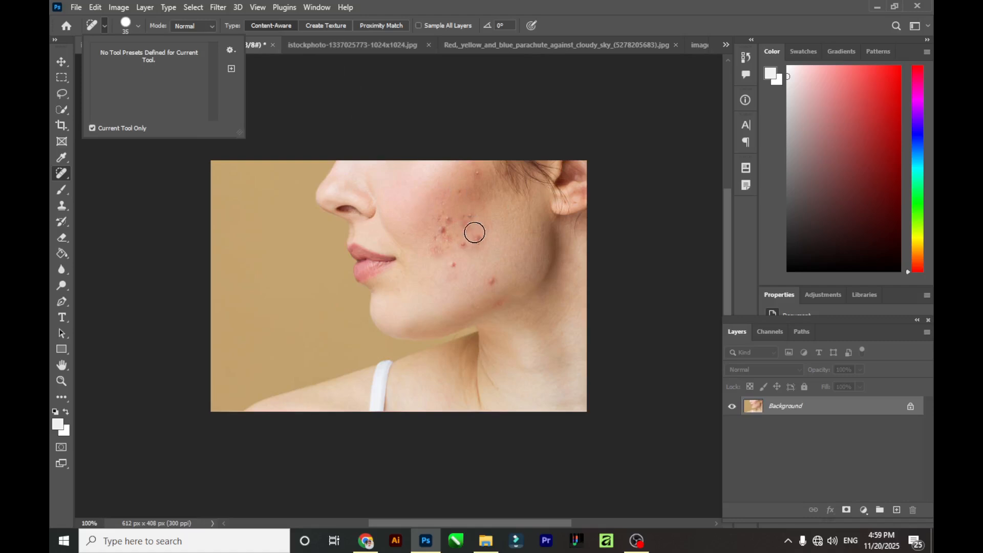
Spot-heal the largest blemishes on the woman's jaw and cheek, including the small ones high on the cheek
click(493, 280)
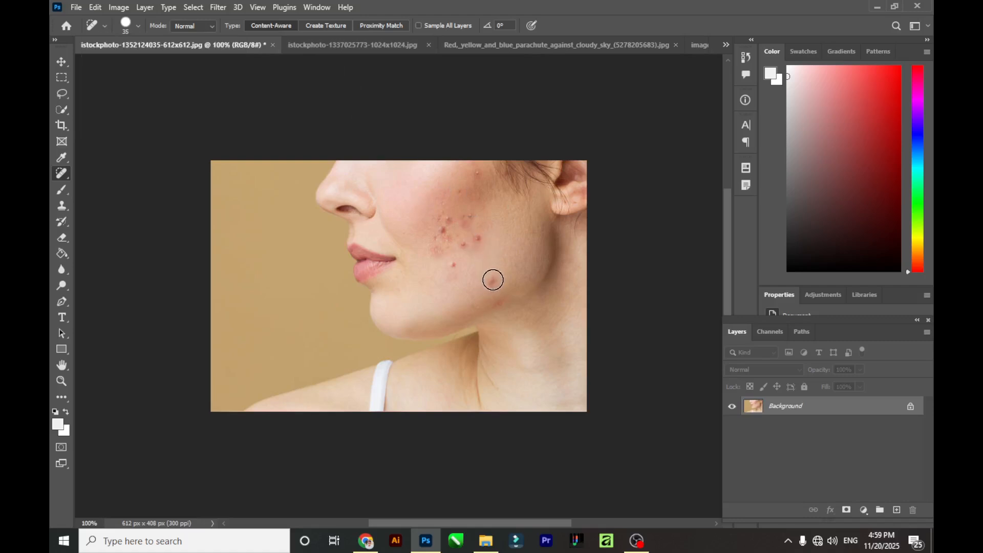
click(492, 280)
click(478, 238)
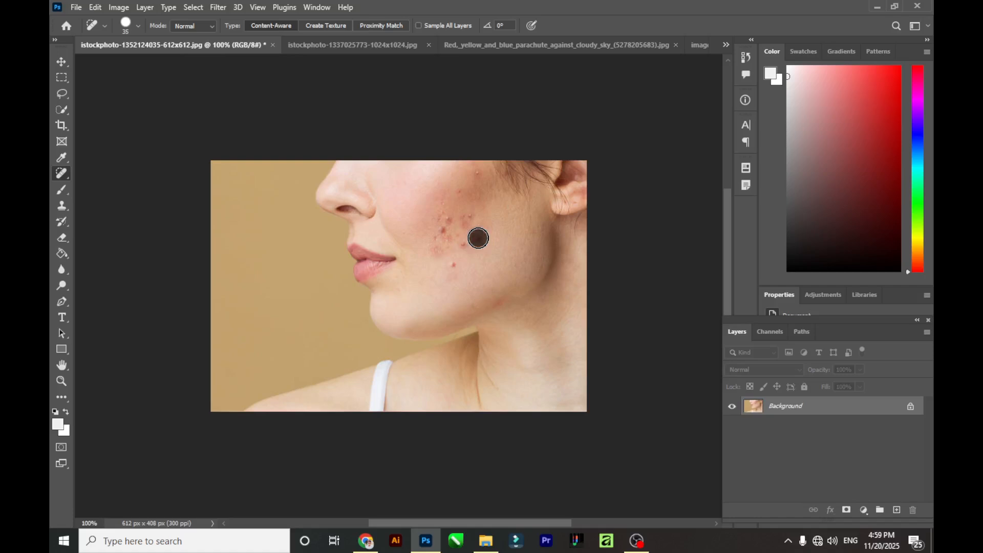
click(453, 267)
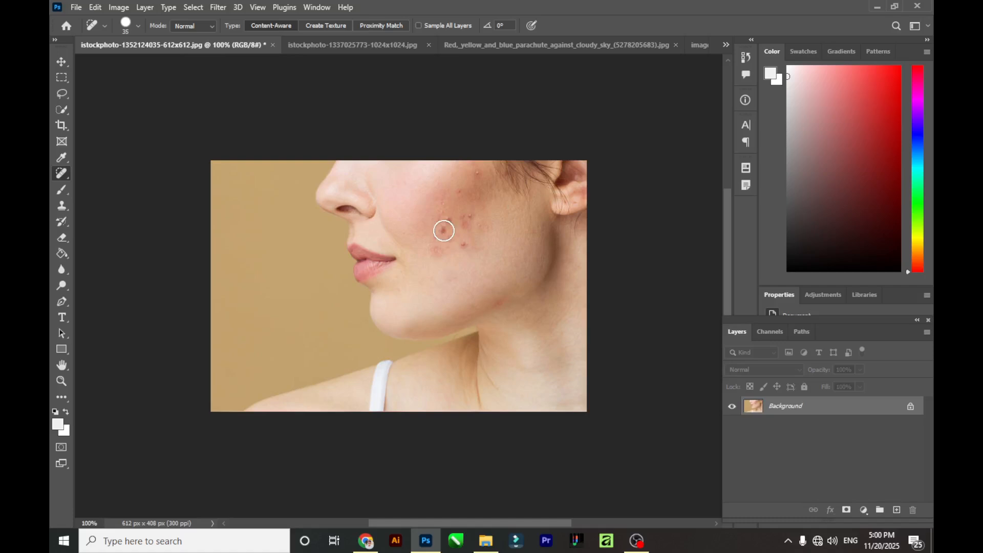
click(444, 220)
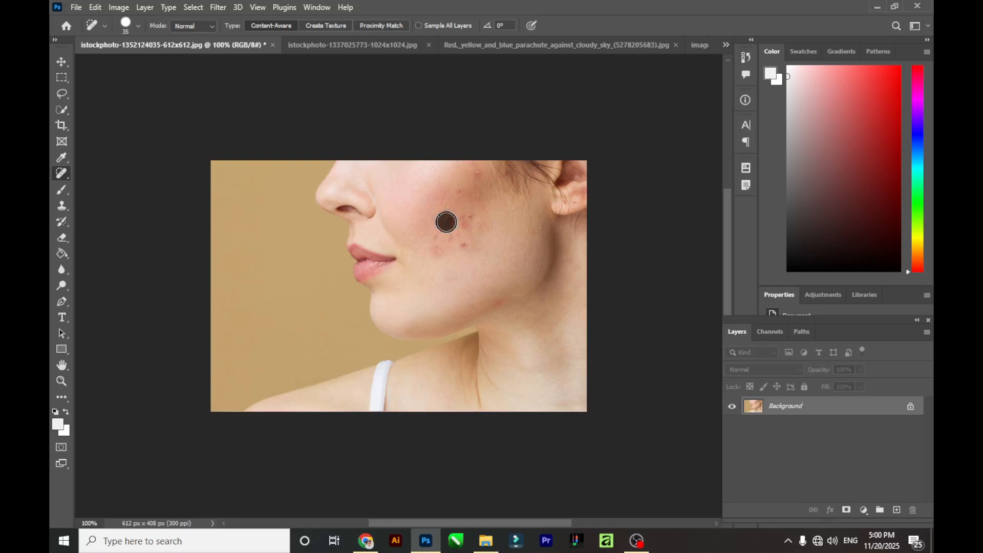
click(458, 195)
click(477, 174)
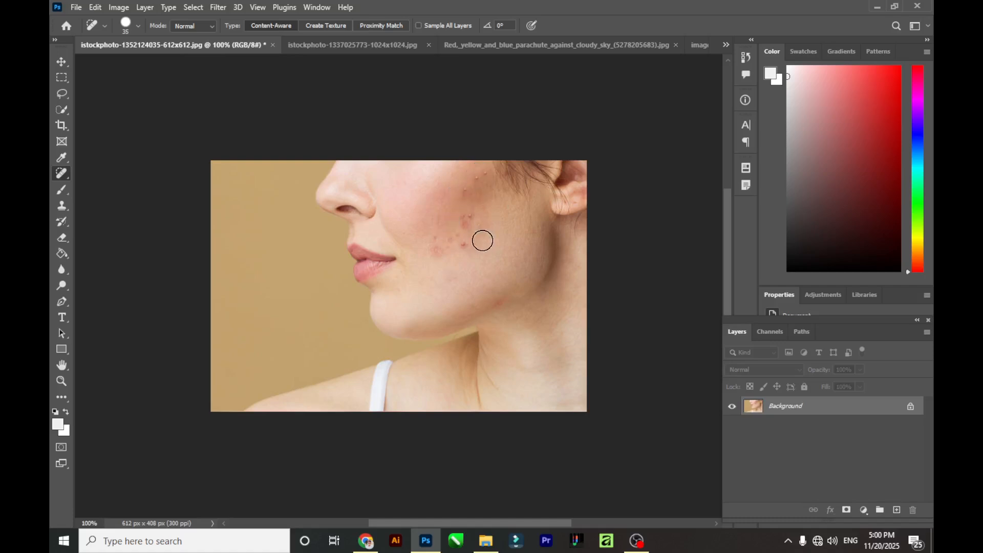
Spot-heal the remaining cluster of red blemishes in the middle of the cheek
click(465, 247)
click(438, 248)
click(440, 235)
click(439, 221)
click(465, 219)
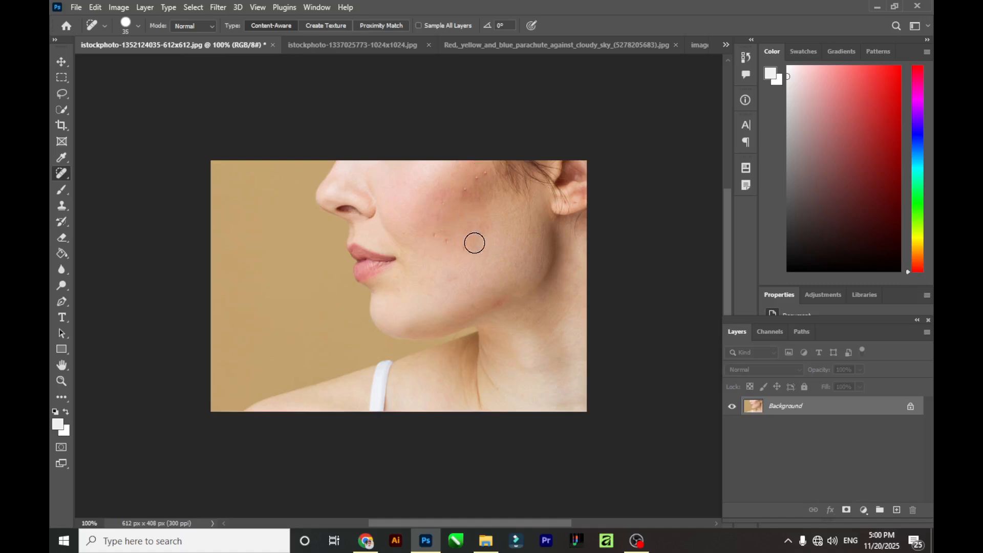
click(462, 243)
click(440, 237)
Spot-heal the dark marks on the upper cheek and the leftover spots around the mid-cheek
click(468, 194)
click(480, 174)
click(466, 188)
click(460, 193)
click(479, 211)
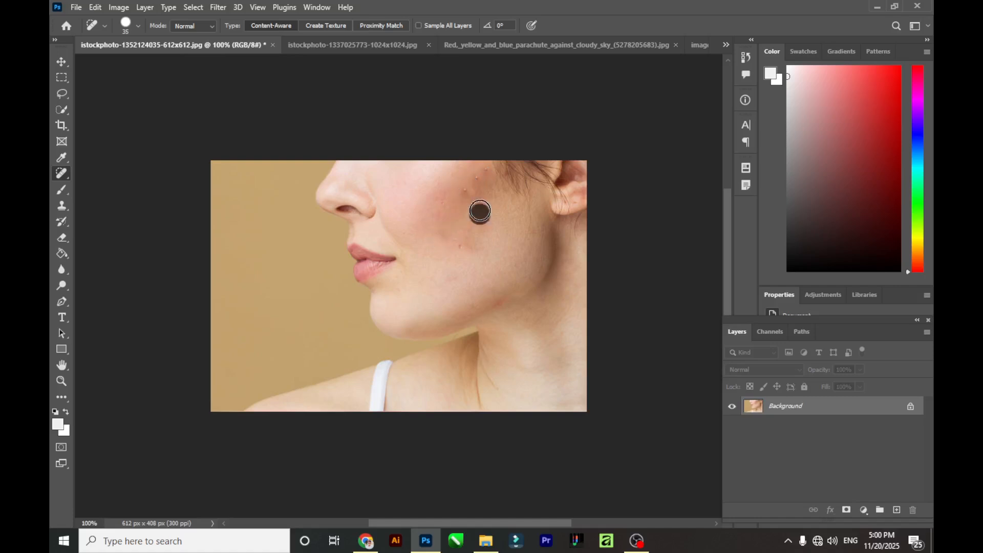
click(481, 194)
click(447, 203)
click(460, 251)
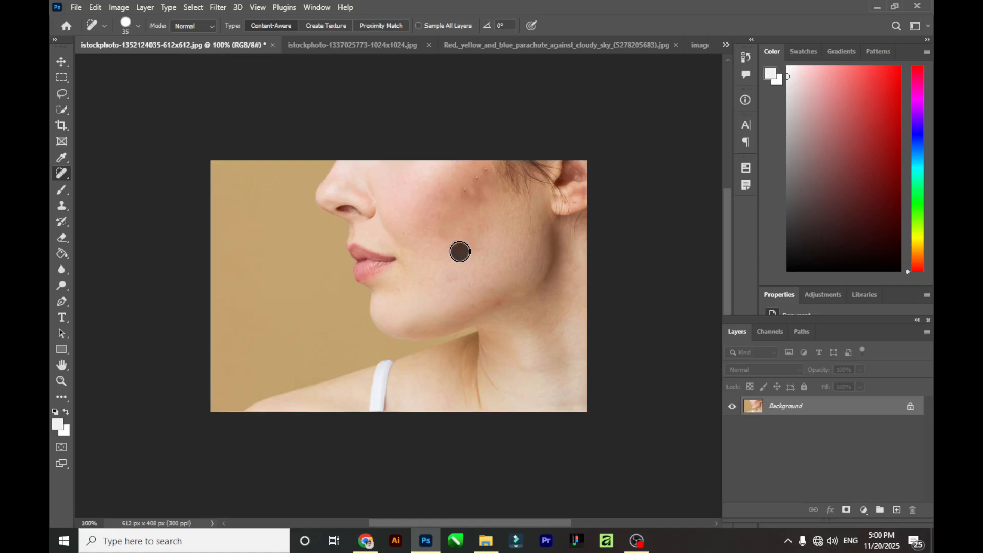
click(480, 243)
click(486, 228)
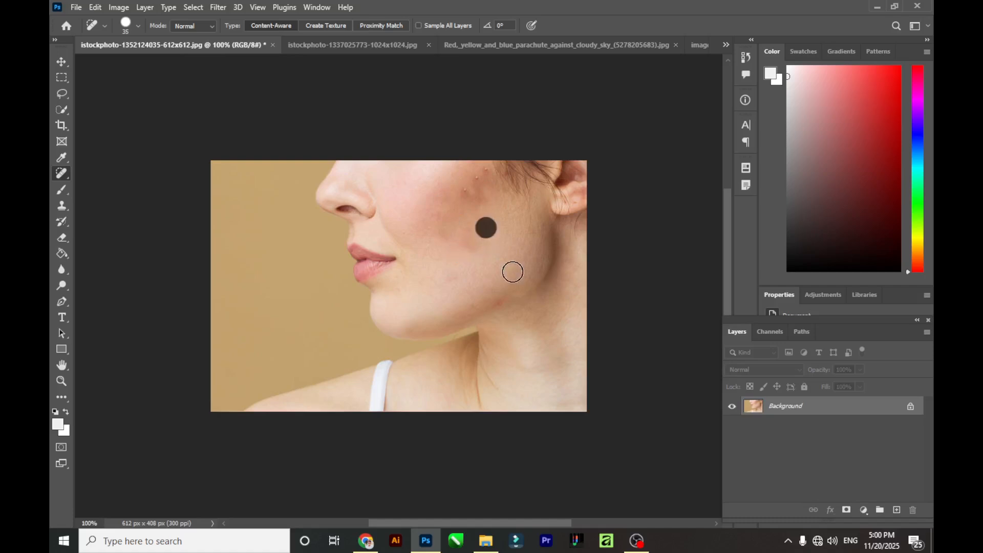
Spot-heal the mark on the jawline and the remaining small spots on the cheek near the hairline
click(503, 304)
click(461, 190)
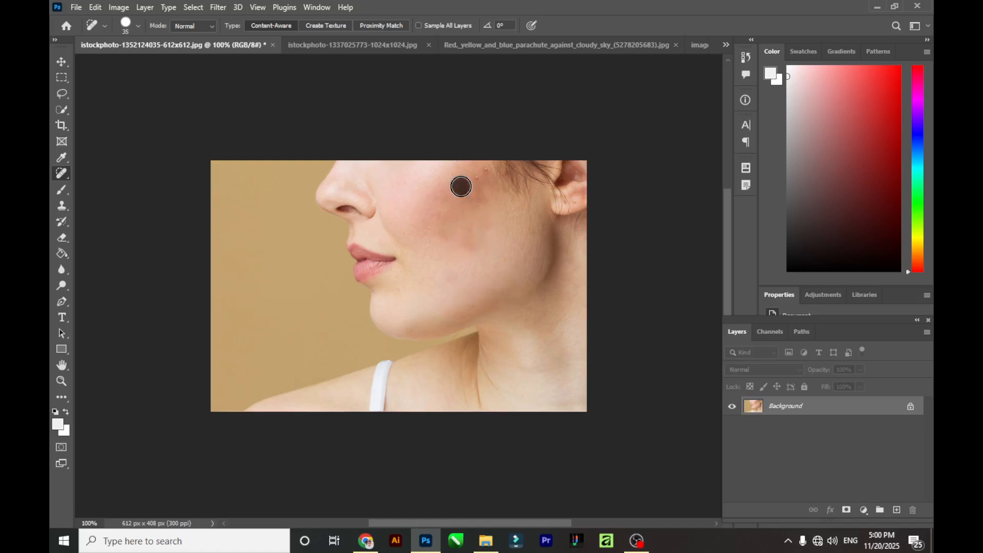
click(441, 211)
click(476, 236)
click(487, 193)
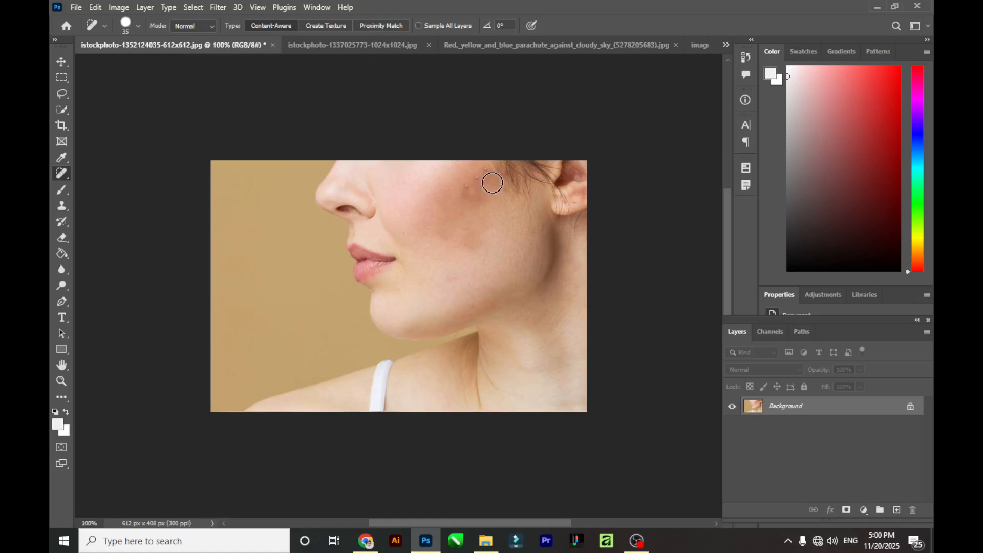
drag(492, 183, 487, 188)
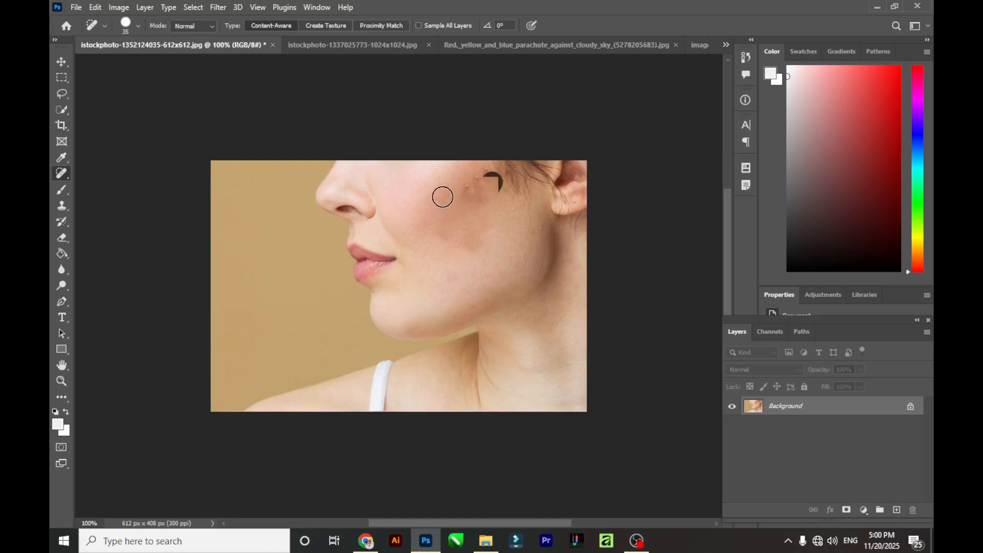
click(469, 186)
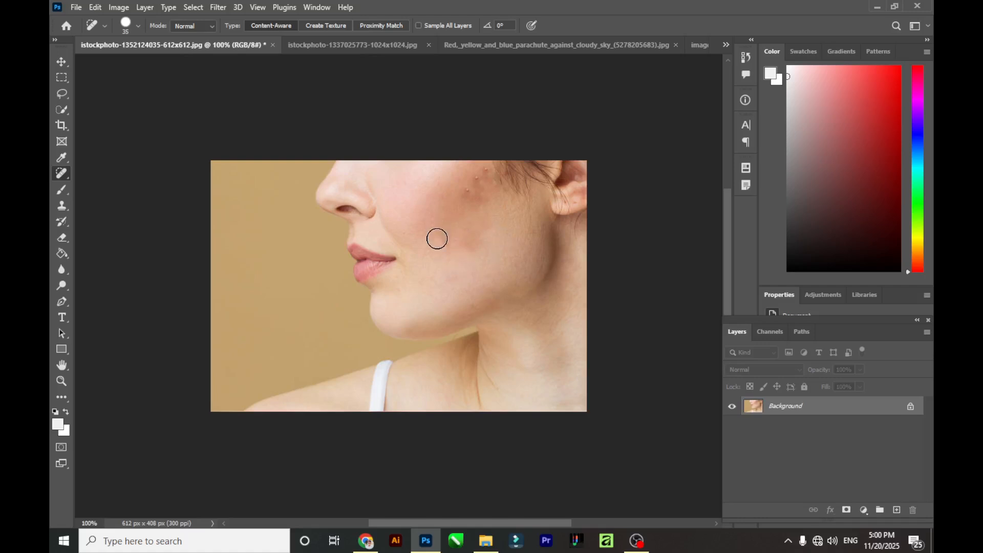
In the van photo, set the Spot Healing Brush to 60 px and remove the large rust patch and streak along the front door's crease
right_click(64, 175)
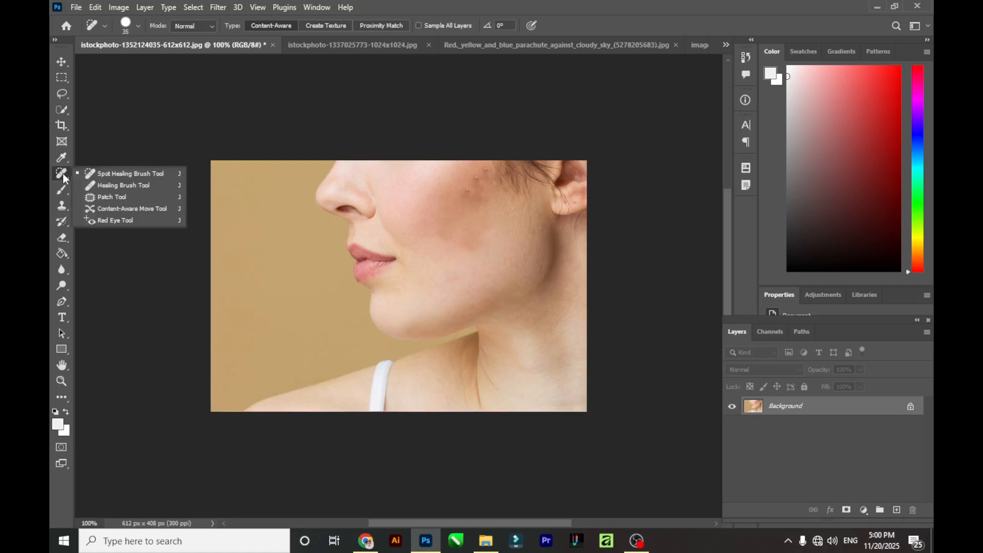
click(112, 175)
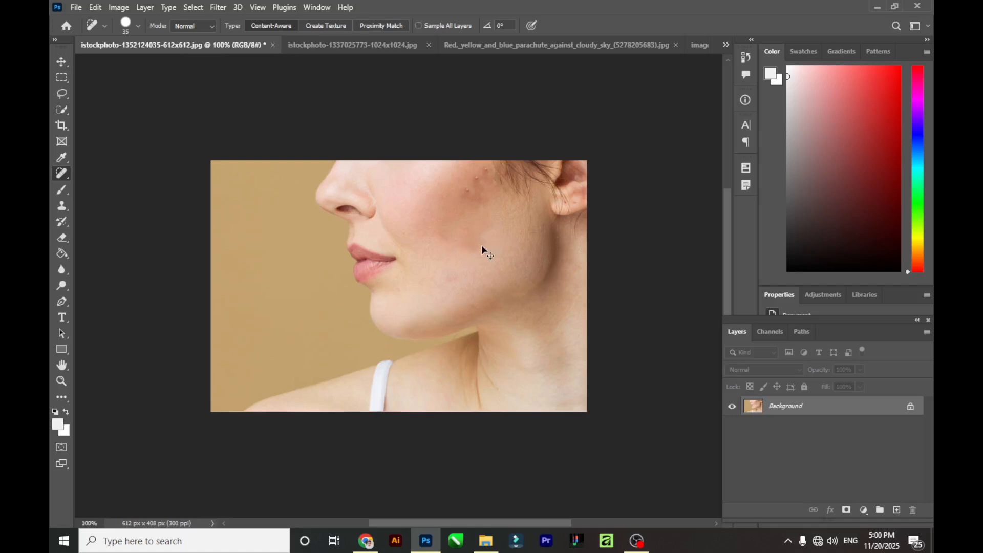
click(327, 47)
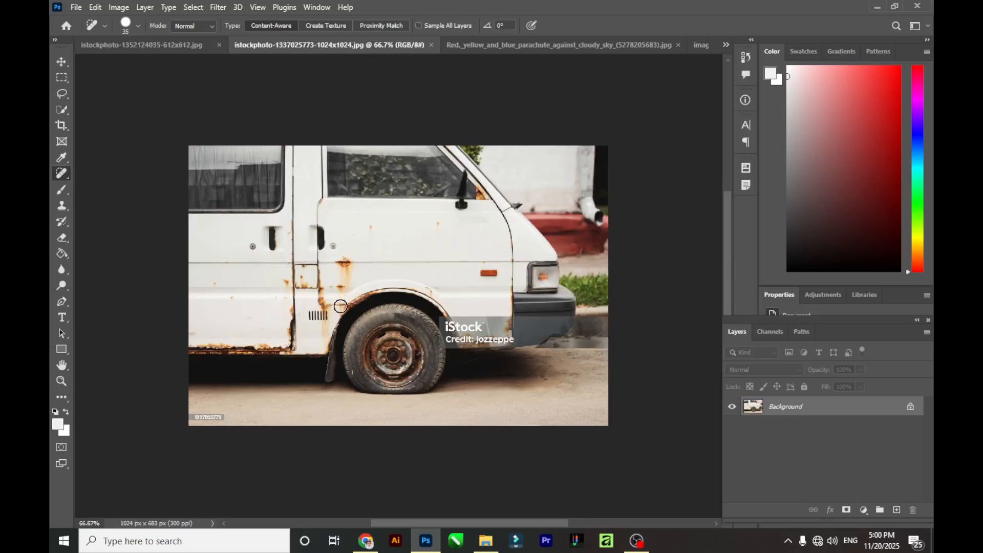
scroll(349, 292, up, 1)
scroll(332, 268, up, 6)
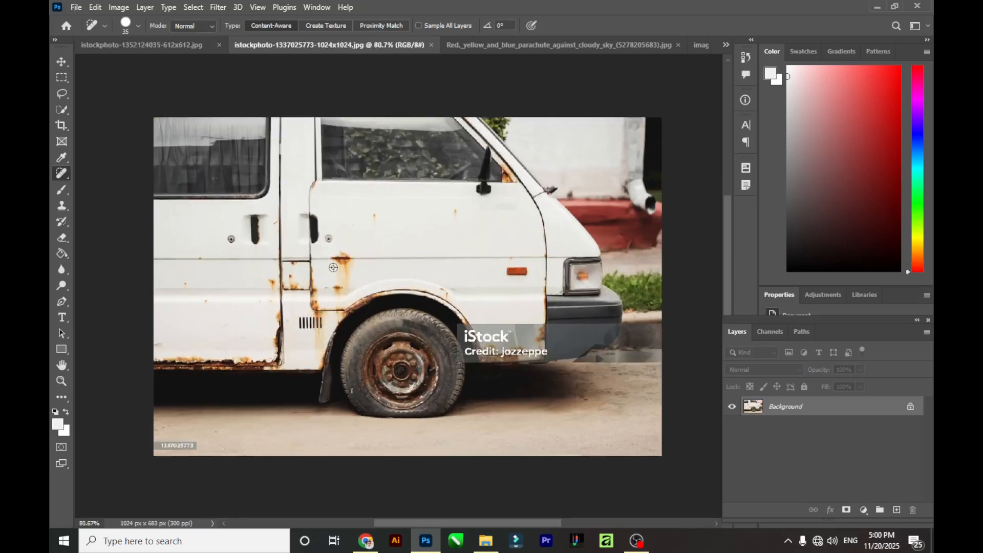
scroll(338, 287, down, 3)
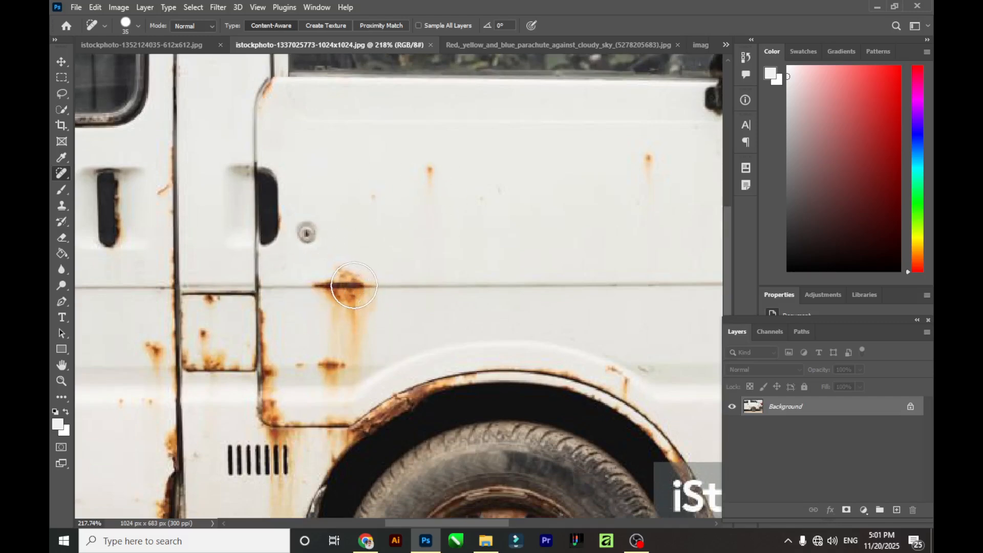
key(bracketright)
key(bracketright)
key(bracketright)
key(bracketright)
drag(344, 292, 344, 291)
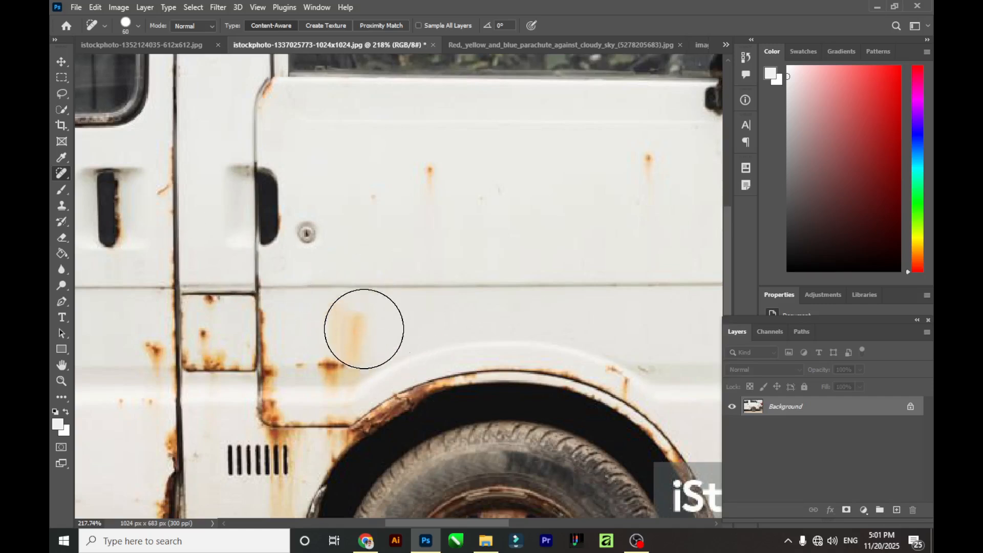
click(349, 313)
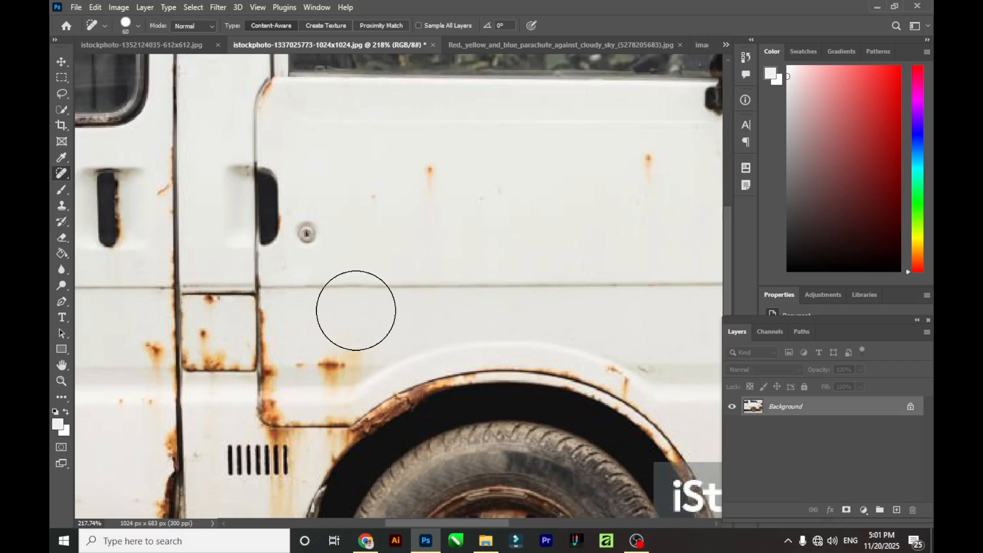
Spot-heal the two rust spots on the upper front door and the rust patch beside the wheel arch
drag(429, 188, 430, 187)
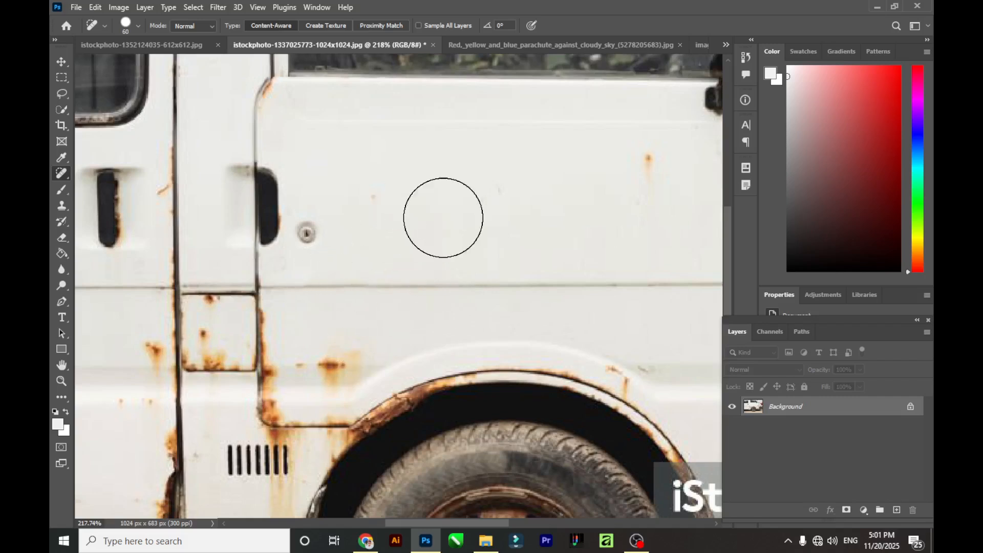
click(641, 171)
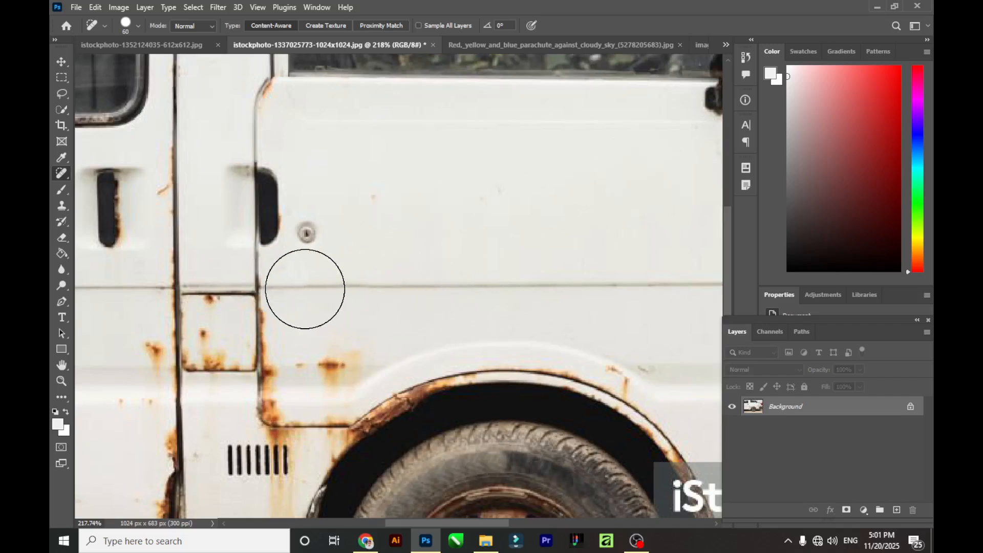
click(332, 353)
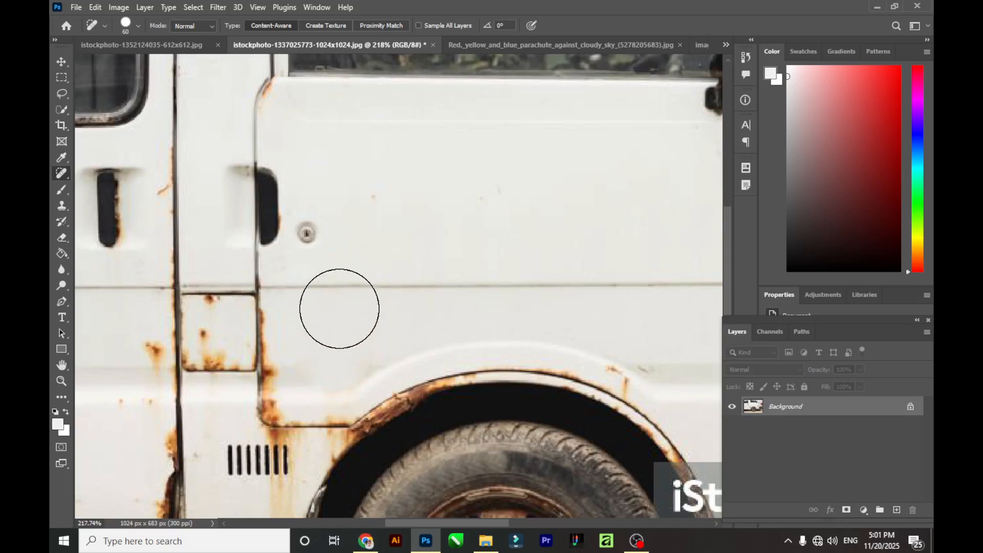
scroll(344, 289, down, 5)
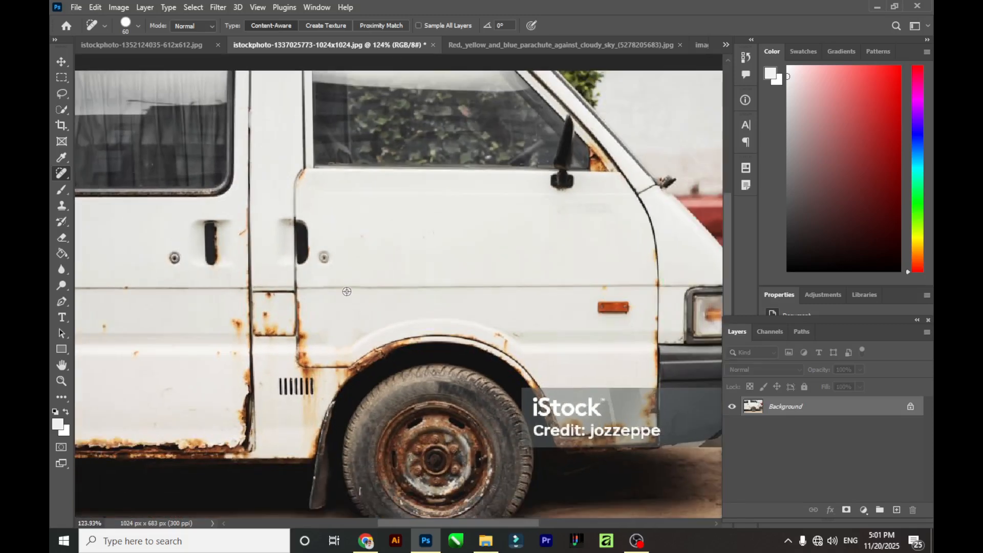
scroll(346, 291, down, 1)
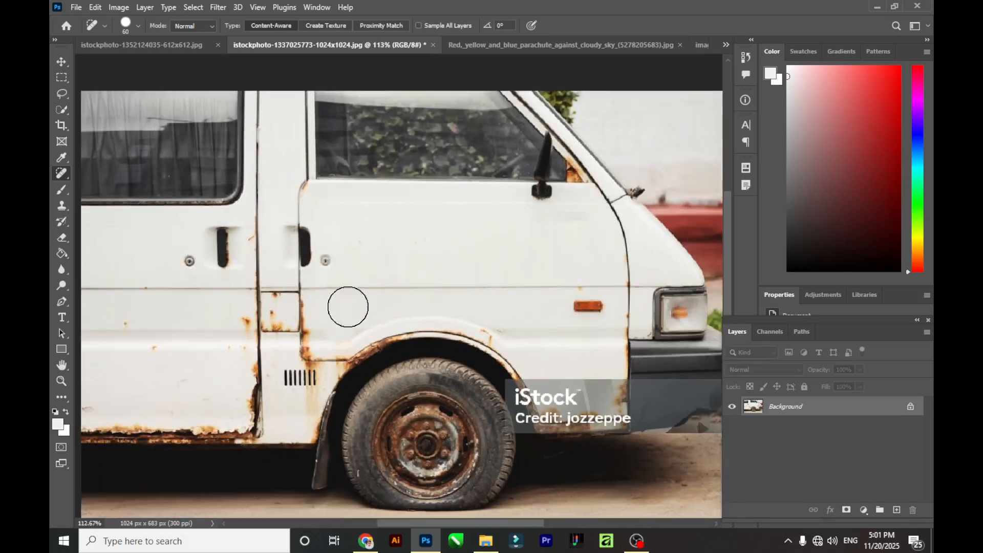
Return to the face photo and undo all the spot healing done on the skin
click(165, 46)
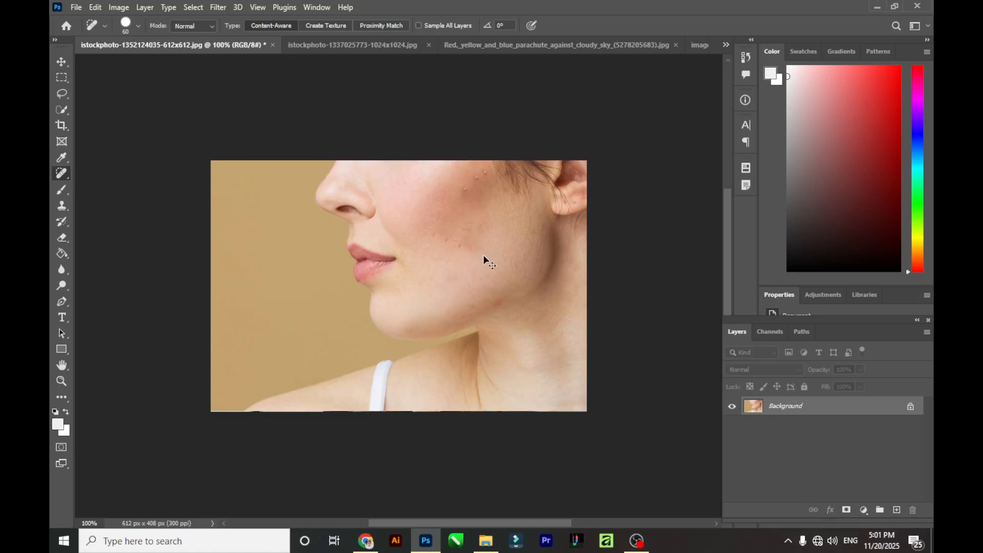
key(ctrl+z)
key(ctrl+z)
key(ctrl+z)
key(ctrl+z)
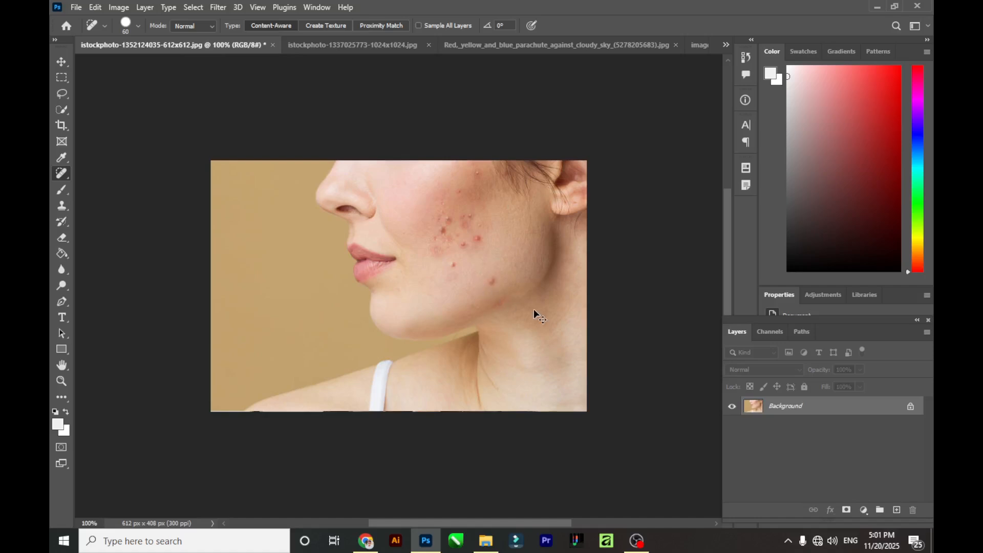
With the Healing Brush Tool, sample clean skin on the lower cheek and paint over the blemishes across the cheek
right_click(66, 177)
click(111, 183)
alt+click(232, 200)
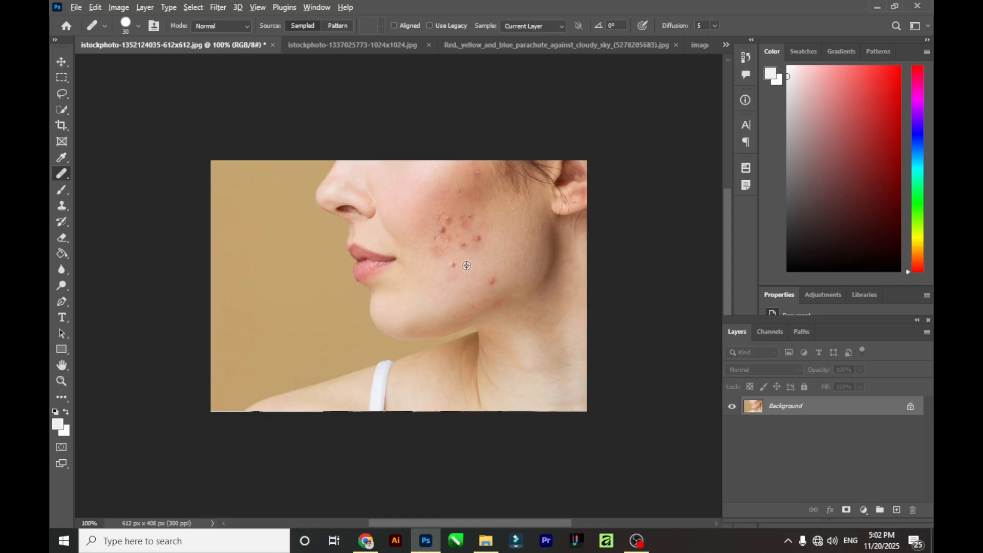
alt+click(466, 266)
mouse_move(462, 248)
mouse_down()
mouse_move(435, 250)
mouse_move(446, 220)
mouse_move(437, 235)
mouse_move(469, 220)
mouse_move(457, 239)
mouse_move(460, 196)
mouse_up()
click(459, 194)
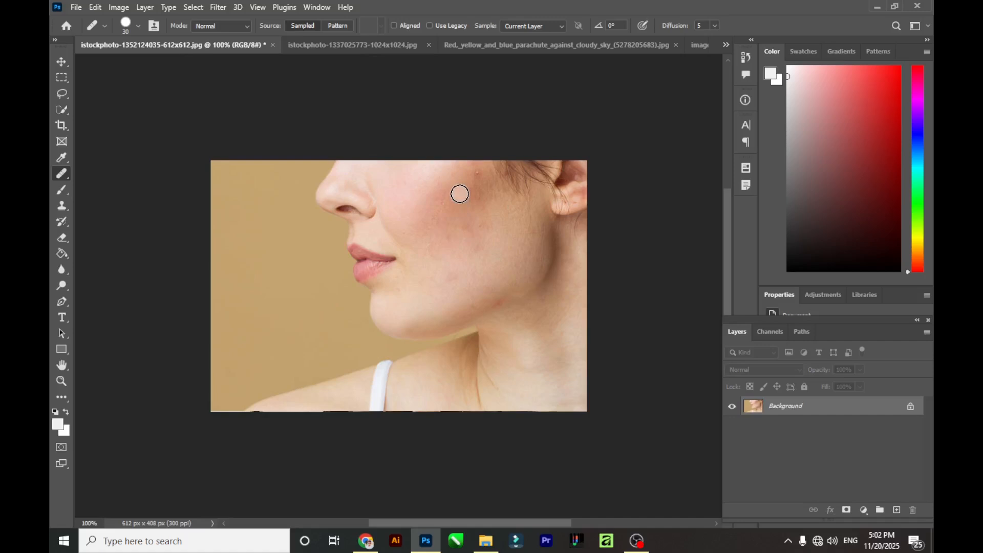
click(472, 193)
click(458, 212)
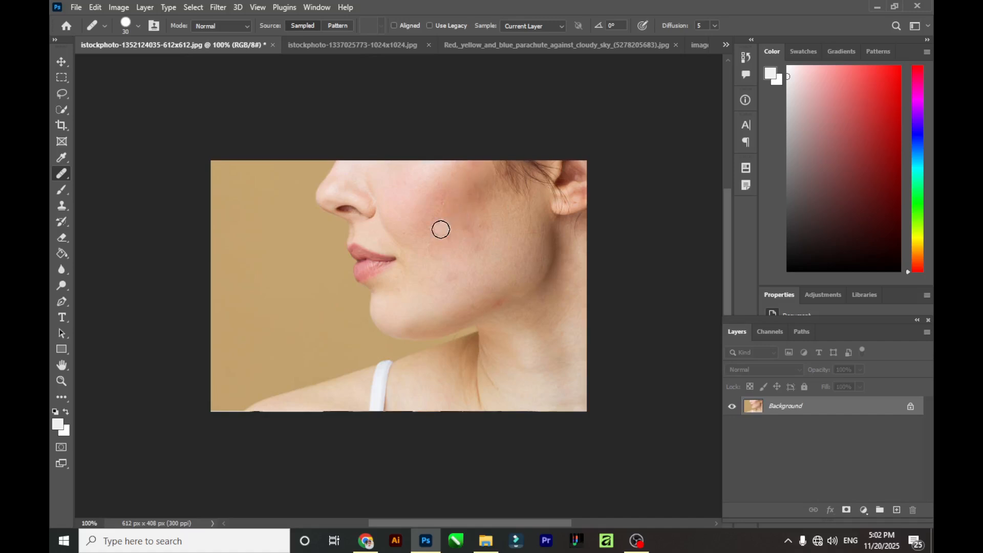
Heal the remaining faint redness and small spots across the cheek using the sampled skin
click(442, 200)
click(446, 230)
click(487, 226)
click(486, 225)
click(436, 217)
click(440, 190)
click(434, 241)
click(466, 237)
click(454, 276)
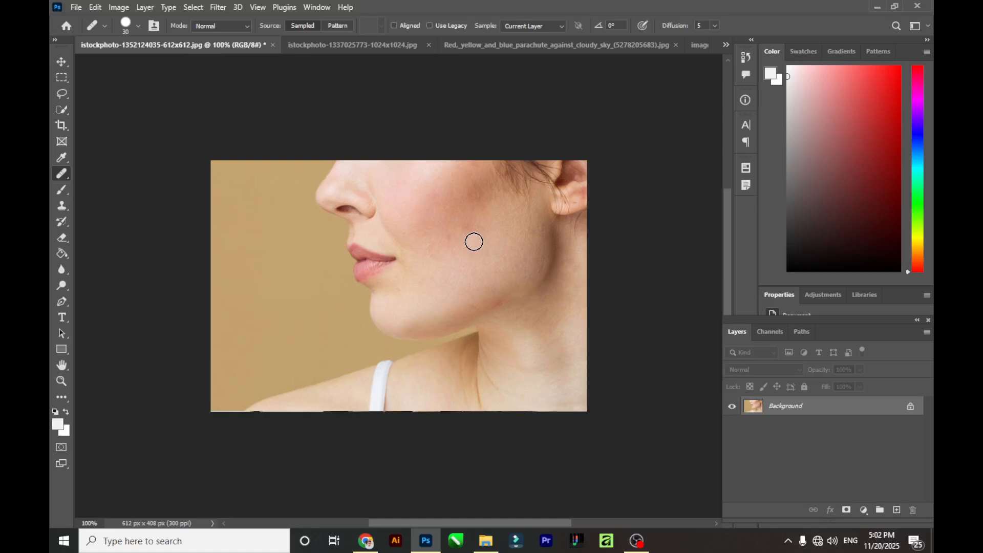
Undo the healing brush retouching on the cheek and switch to the Patch Tool
right_click(61, 174)
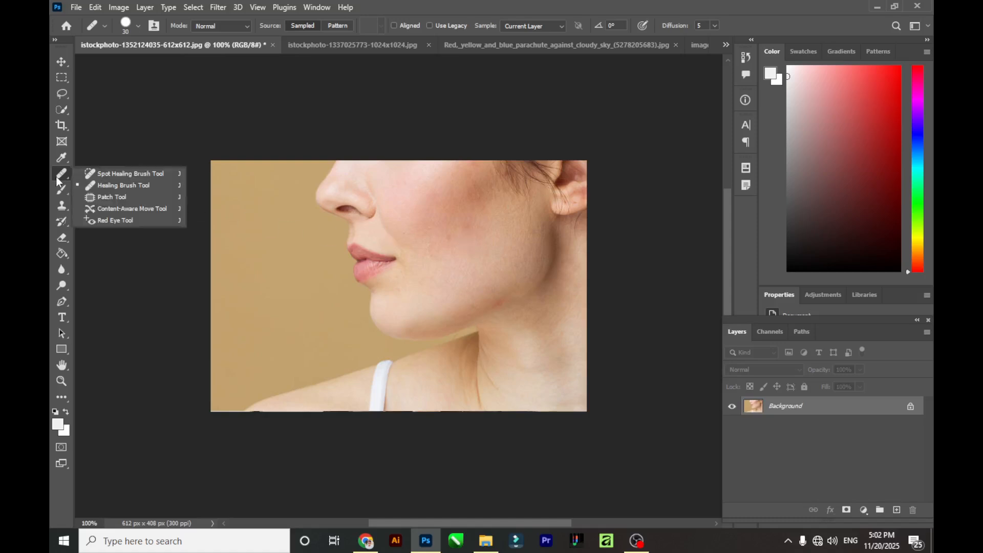
click(154, 201)
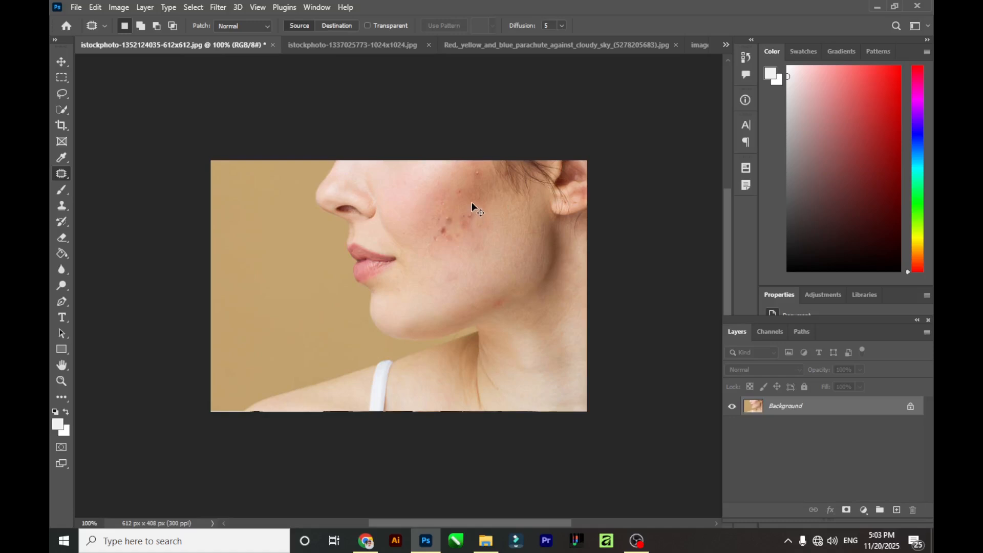
key(ctrl+z)
right_click(62, 176)
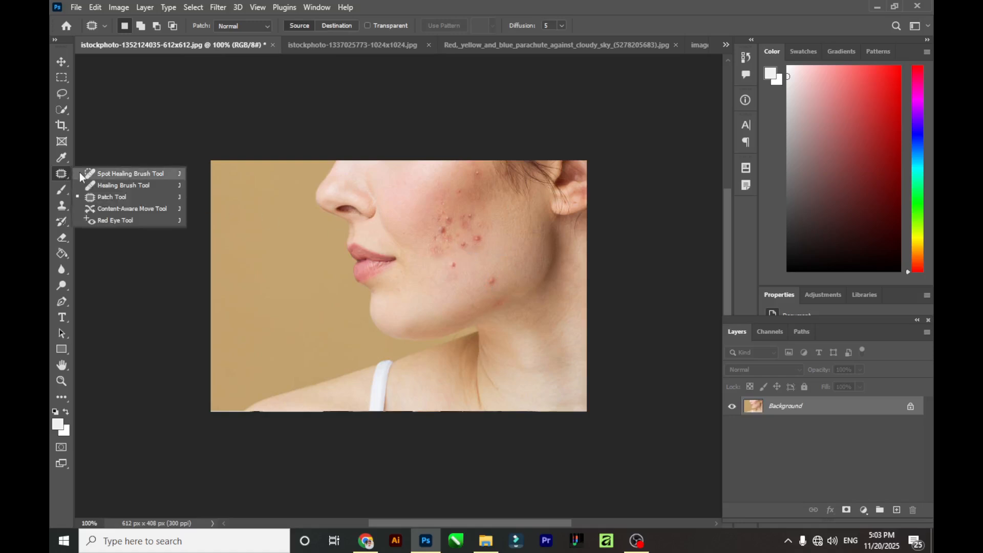
click(115, 198)
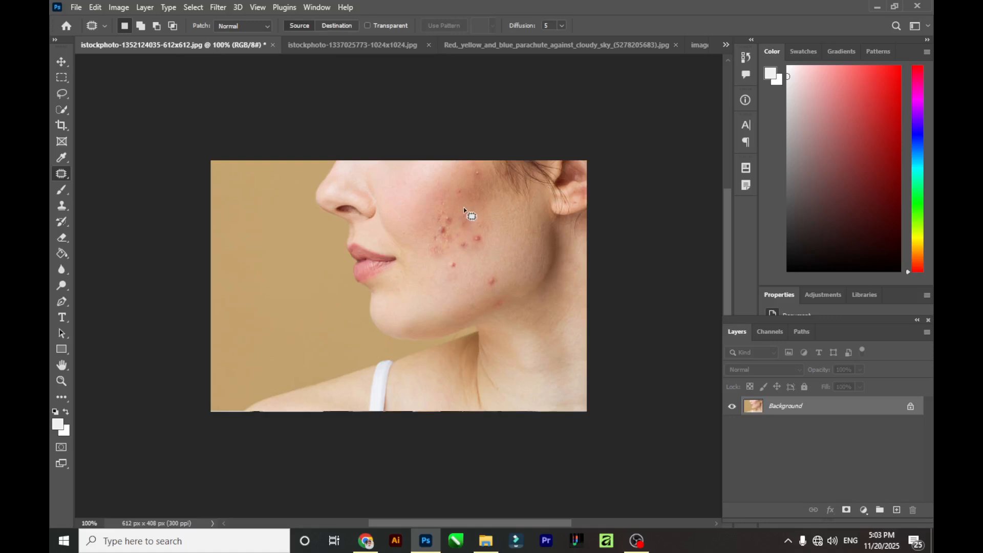
Outline the cheek blemishes on the ear side with the Patch Tool and patch them from the clean skin nearer the ear
mouse_move(464, 208)
mouse_down()
mouse_move(453, 247)
mouse_move(485, 248)
mouse_move(488, 215)
mouse_move(469, 210)
mouse_up()
mouse_move(471, 230)
mouse_down()
mouse_move(433, 280)
mouse_move(452, 266)
mouse_up()
drag(501, 227, 507, 227)
drag(509, 225, 509, 226)
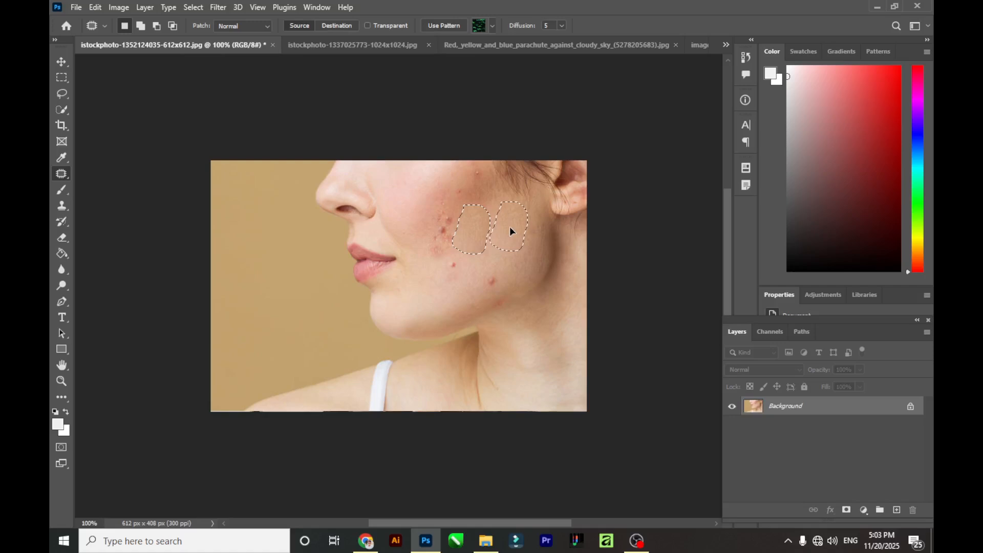
drag(509, 226, 509, 227)
Patch the blemish cluster nearer the mouth and the spots on the upper cheek with adjacent clean skin, and deselect
mouse_move(445, 207)
mouse_down()
mouse_move(423, 245)
mouse_move(431, 260)
mouse_move(463, 244)
mouse_move(445, 208)
mouse_up()
drag(445, 233, 479, 234)
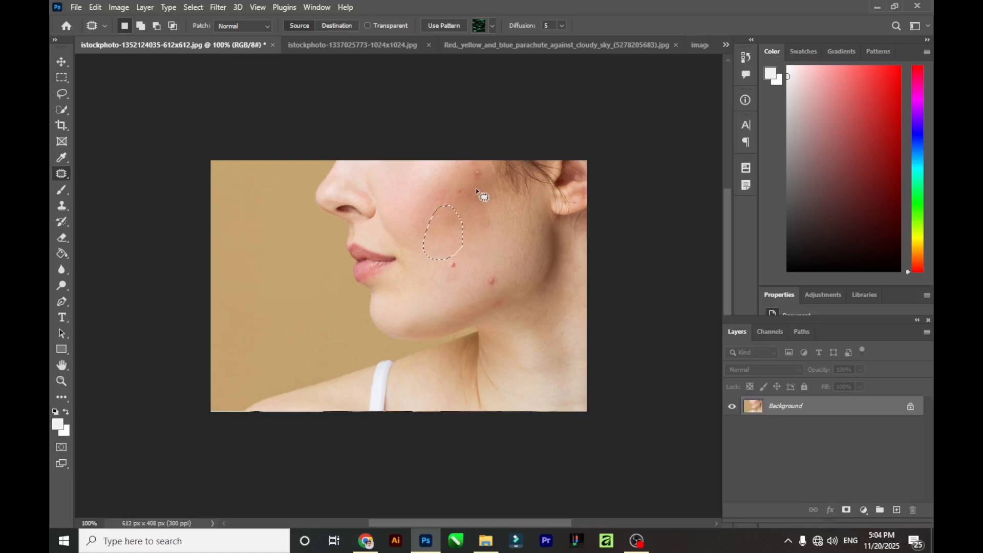
mouse_move(478, 167)
mouse_down()
mouse_move(454, 200)
mouse_move(479, 198)
mouse_move(481, 163)
mouse_move(469, 191)
mouse_move(481, 217)
mouse_up()
key(ctrl+d)
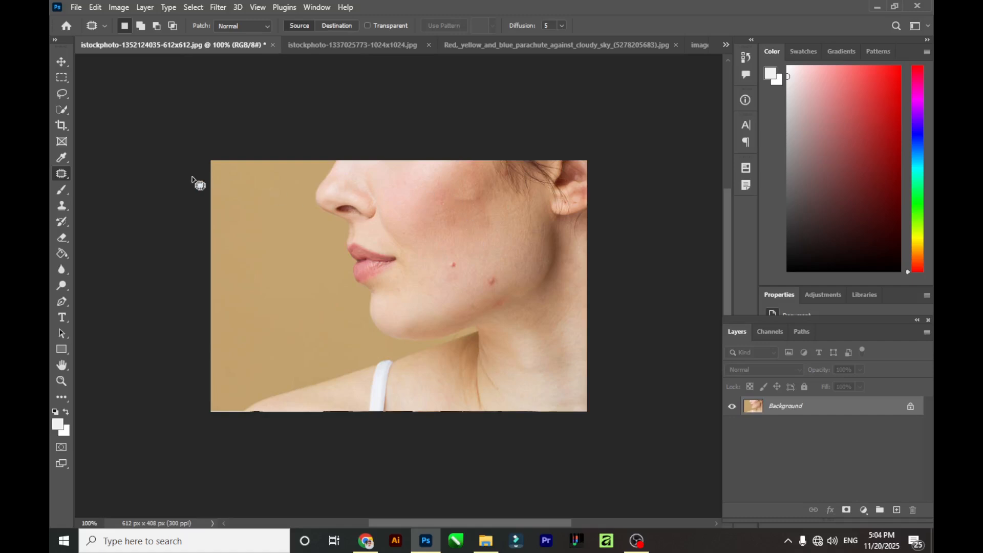
Undo all the Patch Tool corrections made on the cheek
key(ctrl+z)
key(ctrl+z)
key(ctrl+z)
key(ctrl+z)
key(ctrl+z)
key(ctrl+z)
key(ctrl+z)
key(ctrl+z)
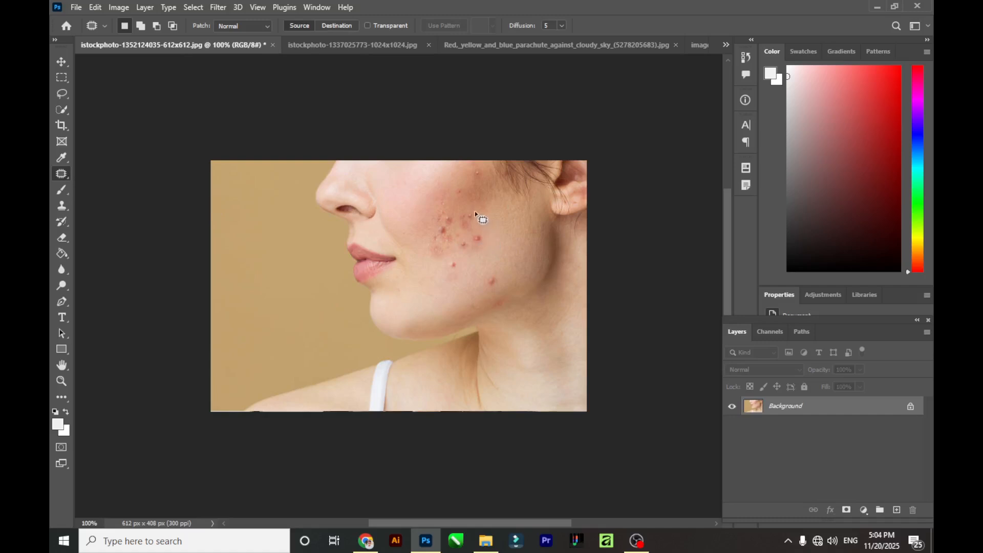
Outline the blemishes on the cheek, set the patch to Destination, and copy them onto the clean skin nearer the ear, deselecting when done
mouse_move(458, 234)
mouse_down()
mouse_move(470, 261)
mouse_move(484, 254)
mouse_move(475, 214)
mouse_up()
click(337, 26)
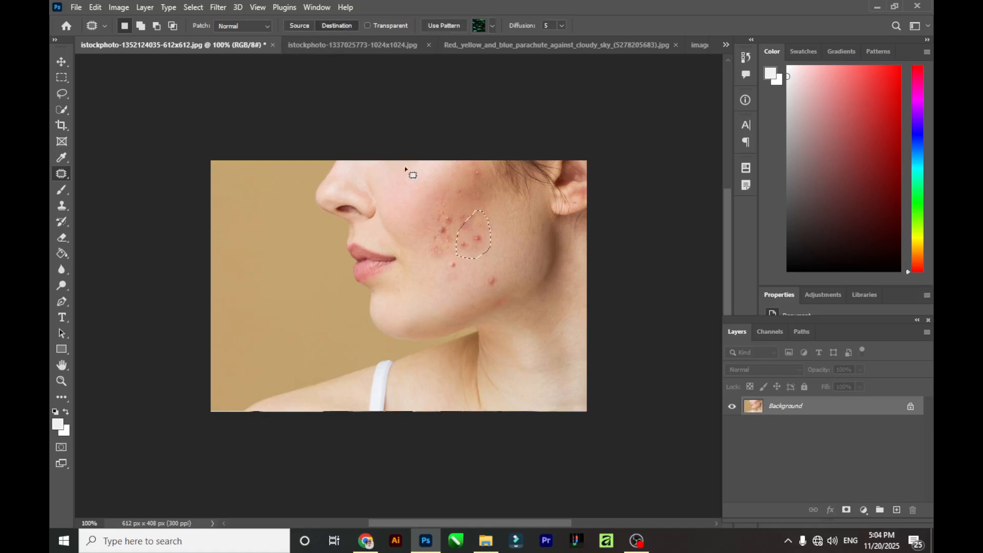
drag(480, 247, 511, 243)
drag(511, 239, 507, 241)
click(487, 206)
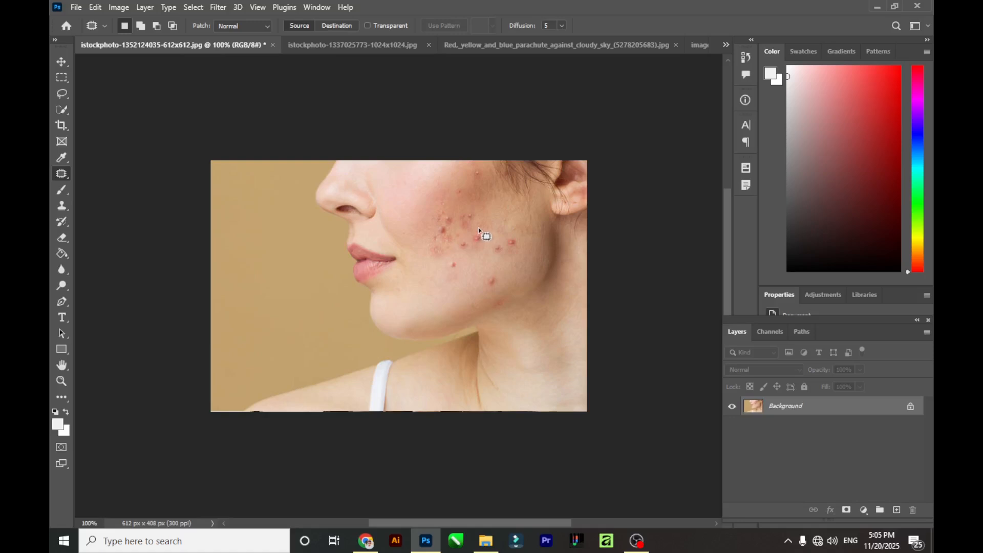
Outline a group of cheek blemishes with the Patch Tool, look through the Trees patterns, and fill the selection with the current pattern
mouse_move(459, 217)
mouse_down()
mouse_move(461, 251)
mouse_move(481, 258)
mouse_move(479, 223)
mouse_up()
click(493, 26)
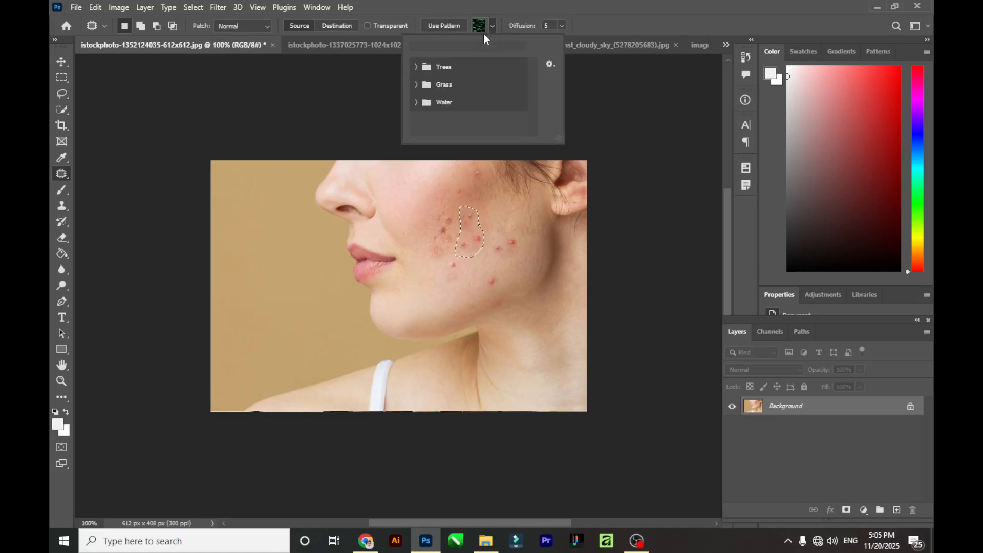
click(417, 68)
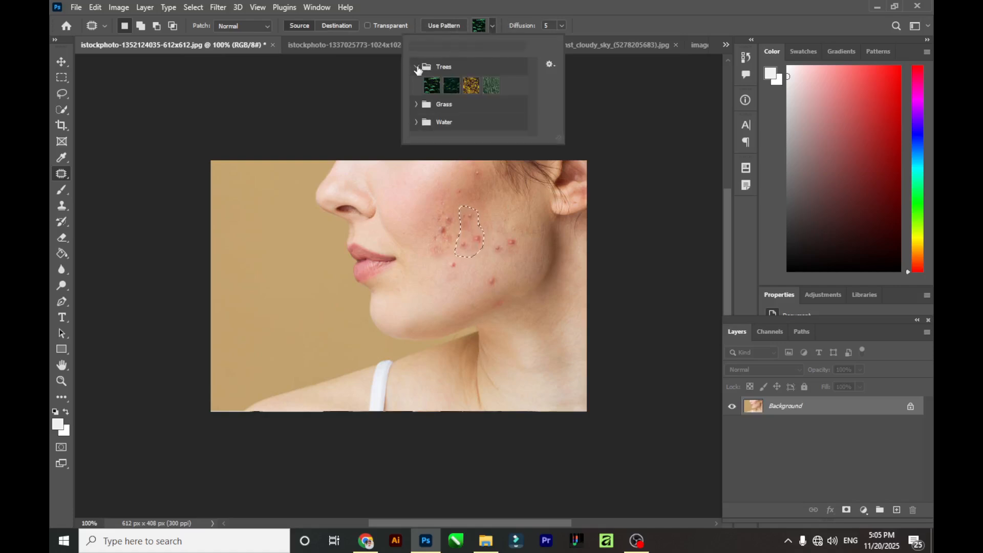
click(417, 67)
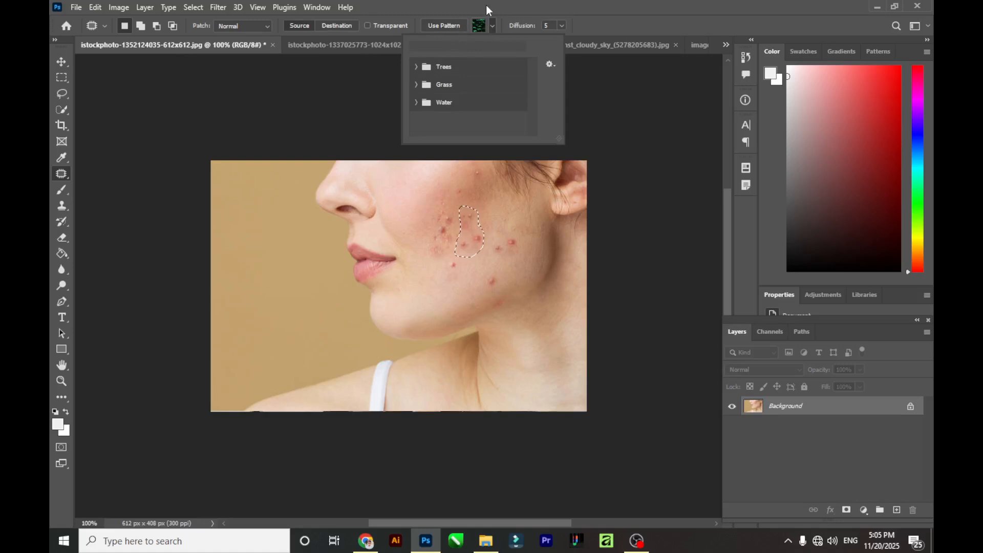
click(486, 4)
click(450, 26)
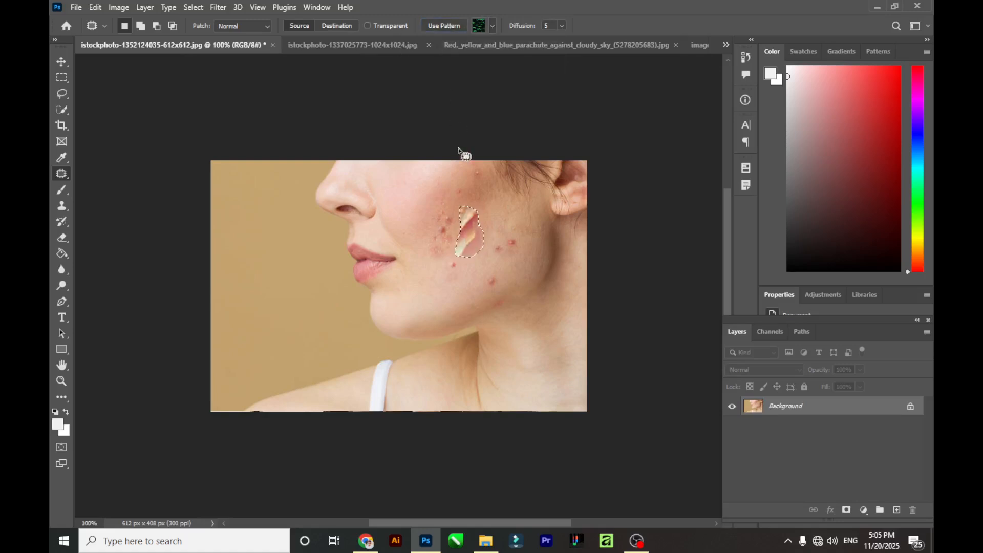
Undo the pattern fill on the cheek and deselect the area
mouse_move(465, 236)
mouse_down()
mouse_move(475, 232)
mouse_move(459, 238)
mouse_move(467, 223)
mouse_move(465, 239)
mouse_up()
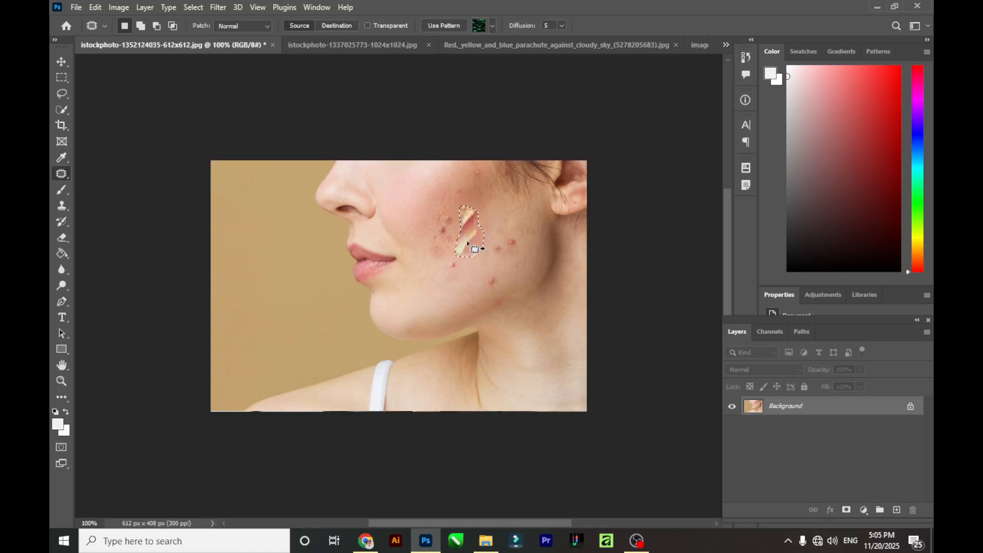
drag(475, 249, 491, 237)
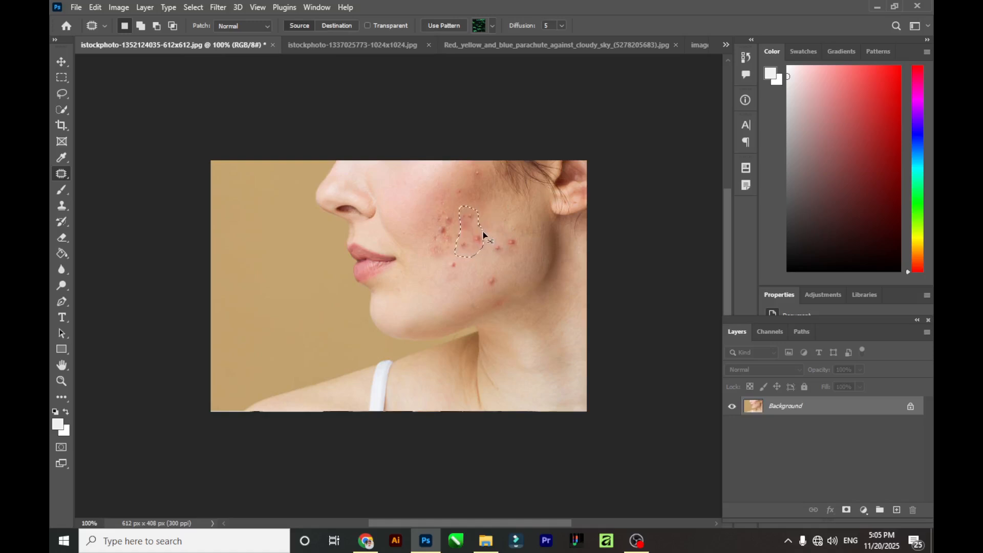
key(ctrl+d)
In the parachute photo, outline the parachute and jumper with the Content-Aware Move Tool, move them to the left side of the sky, and deselect
right_click(53, 170)
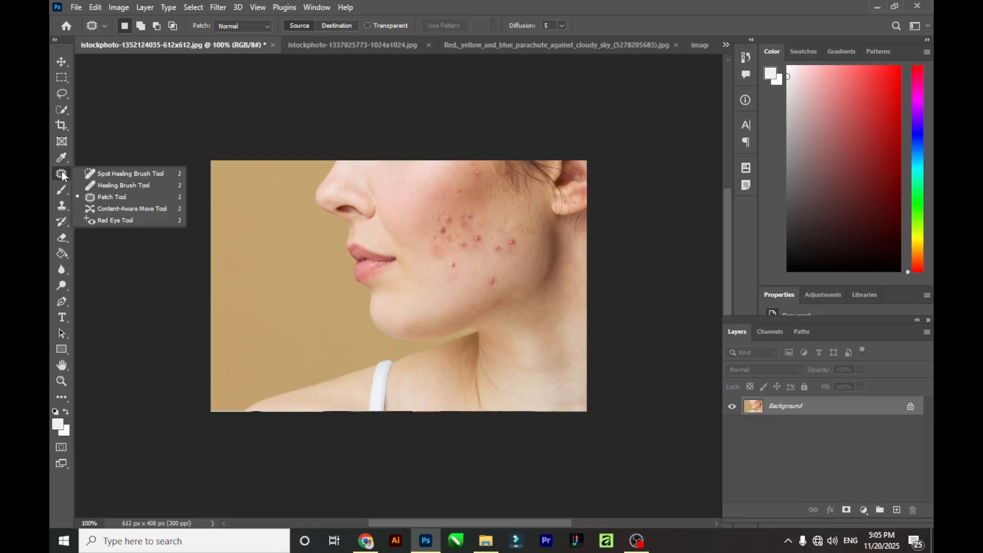
click(121, 208)
click(490, 48)
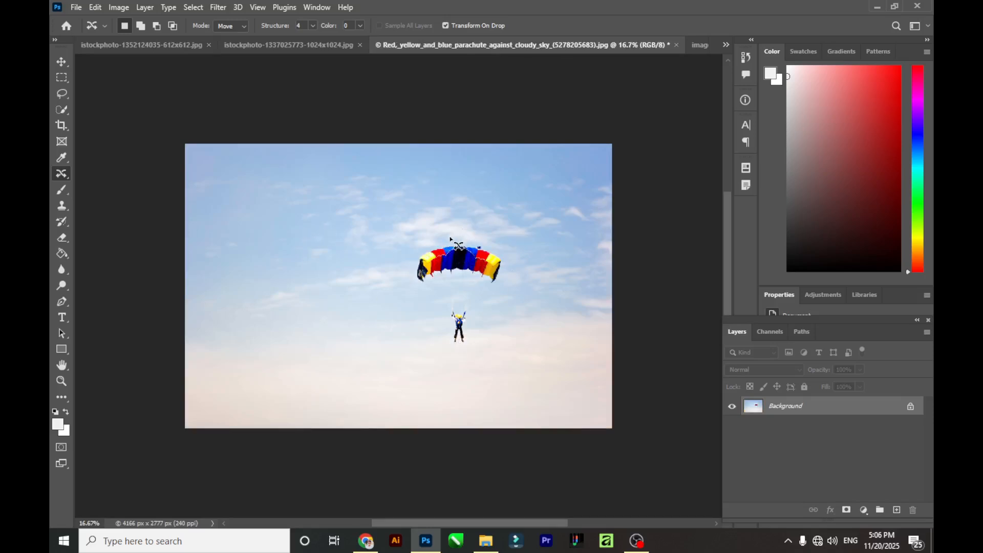
mouse_move(450, 236)
mouse_down()
mouse_move(409, 256)
mouse_move(409, 282)
mouse_move(434, 296)
mouse_move(451, 364)
mouse_move(472, 363)
mouse_move(517, 271)
mouse_move(485, 239)
mouse_move(451, 241)
mouse_up()
drag(469, 265, 322, 259)
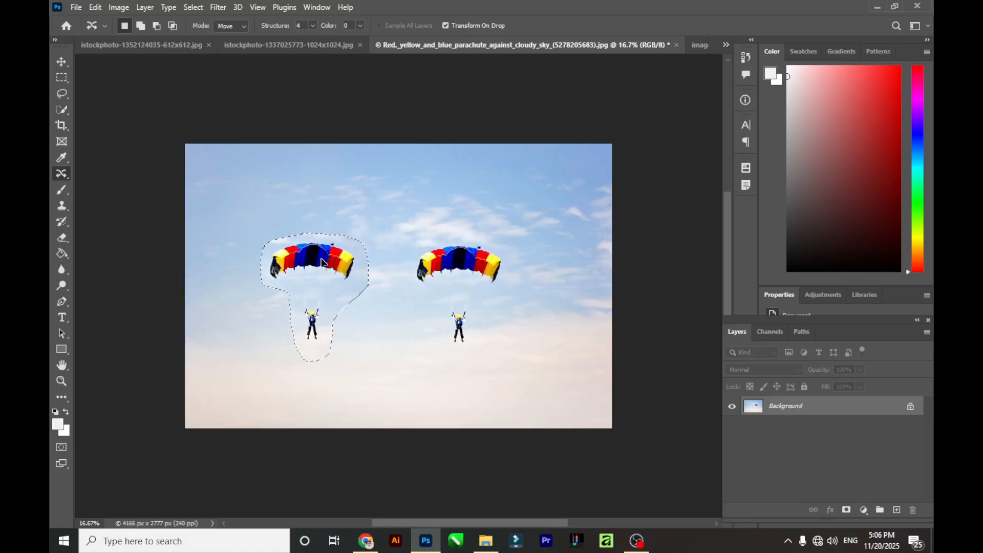
click(552, 26)
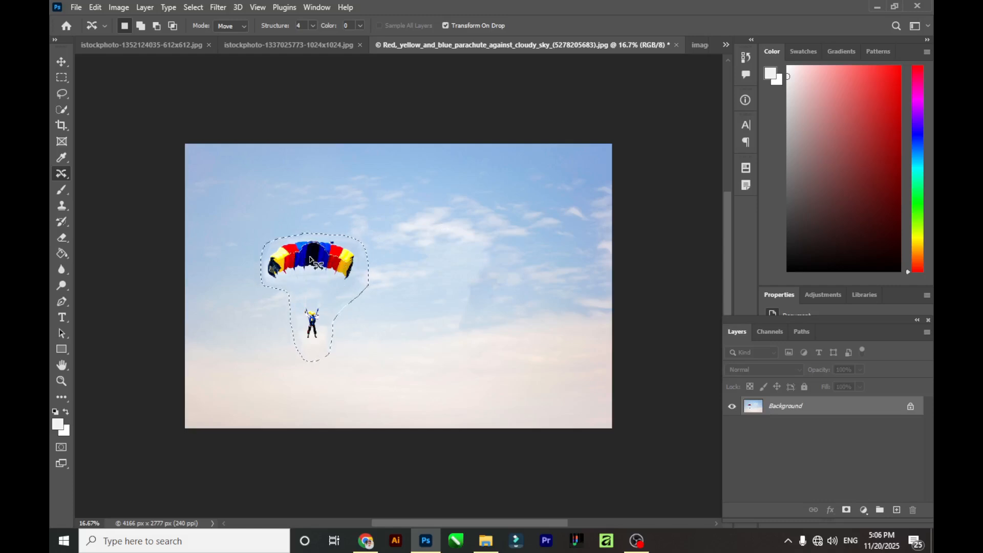
key(ctrl+d)
In images.jfif, remove the red from both pupils with the Red Eye Tool
right_click(58, 176)
click(133, 222)
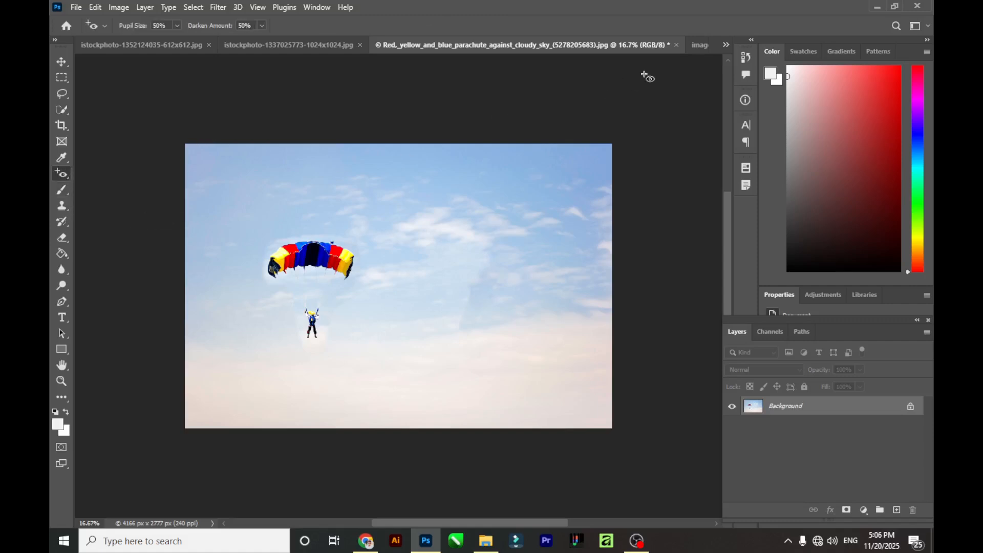
click(701, 47)
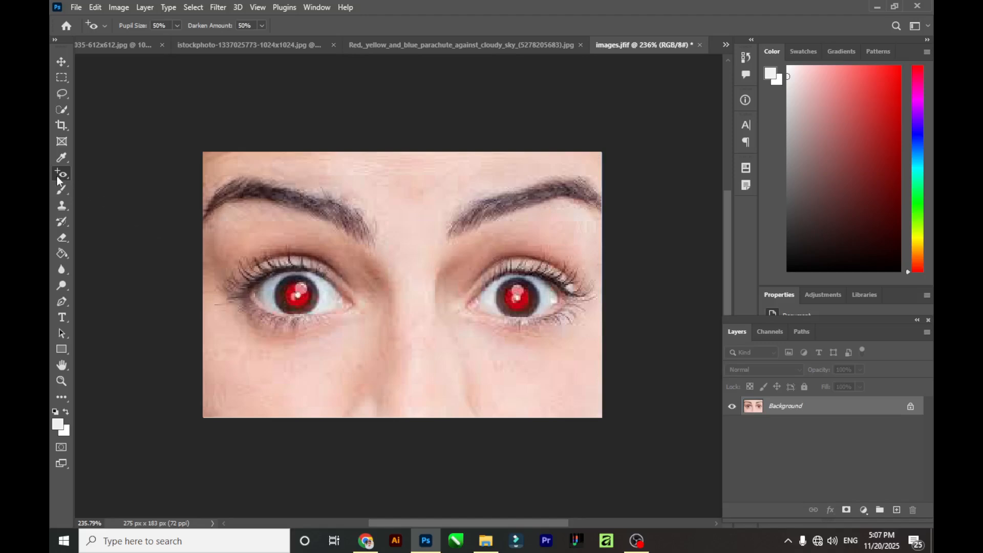
drag(273, 274, 322, 315)
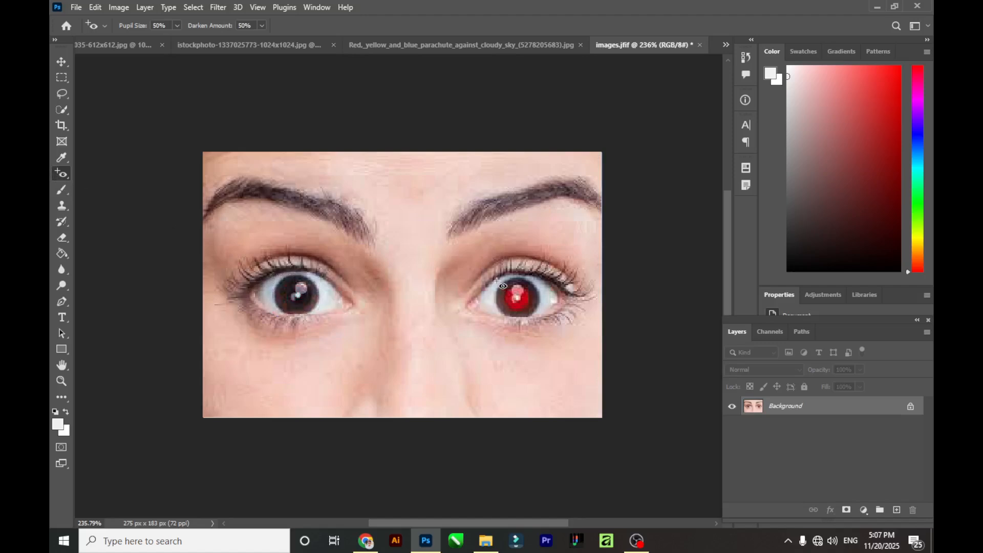
drag(496, 285, 546, 317)
drag(495, 275, 544, 315)
drag(495, 284, 551, 320)
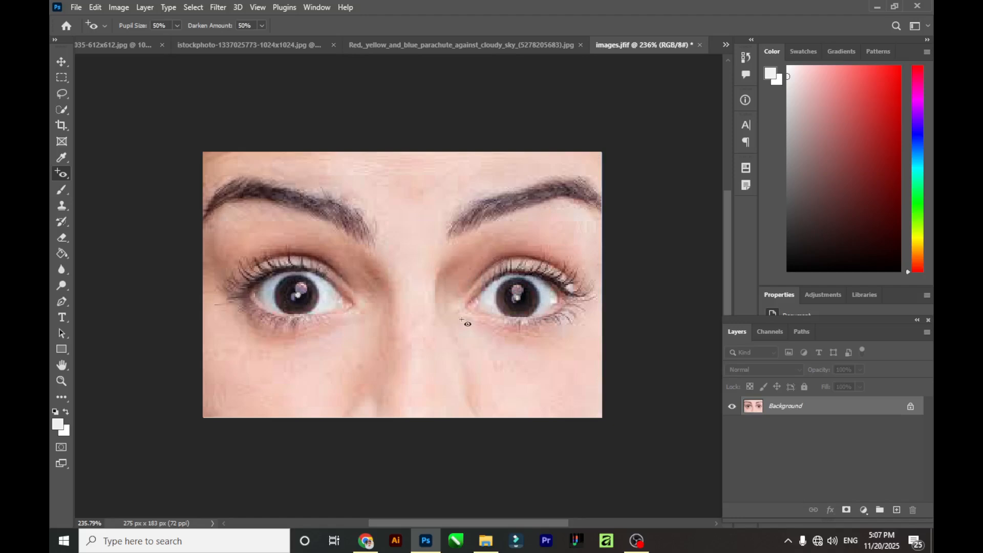
Return to the face photo and heal the blemishes near the ear, jaw and lower cheek with the Spot Healing Brush Tool
right_click(64, 173)
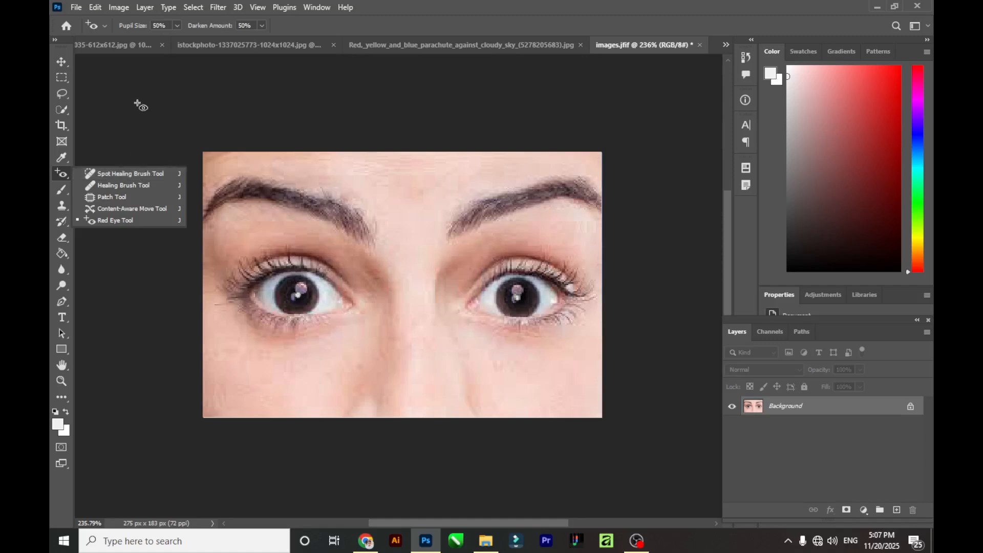
click(132, 45)
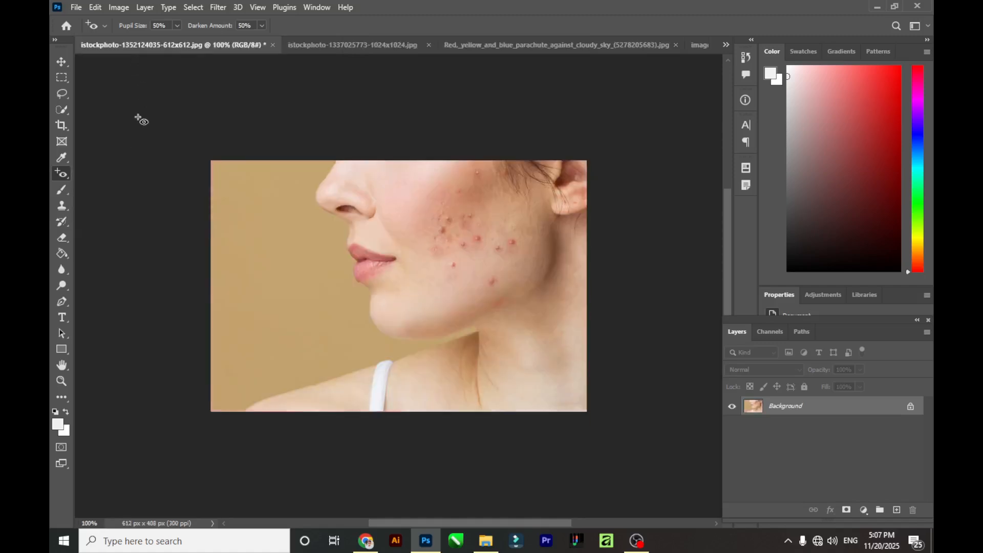
right_click(66, 177)
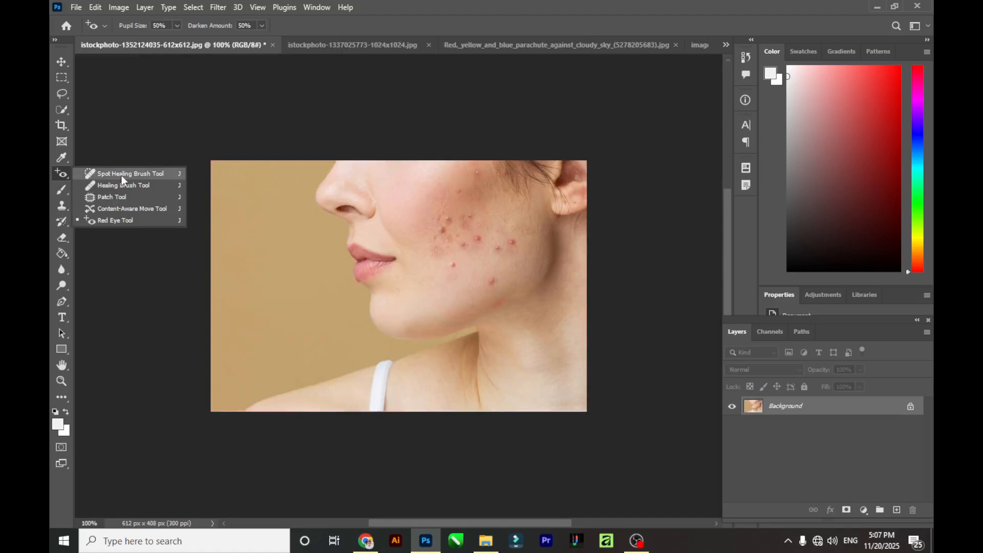
click(122, 175)
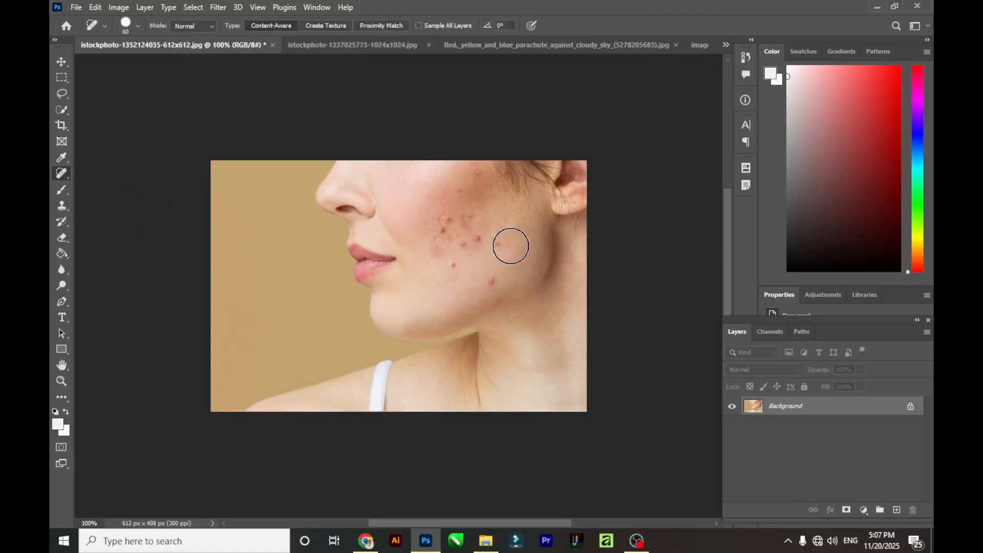
click(501, 245)
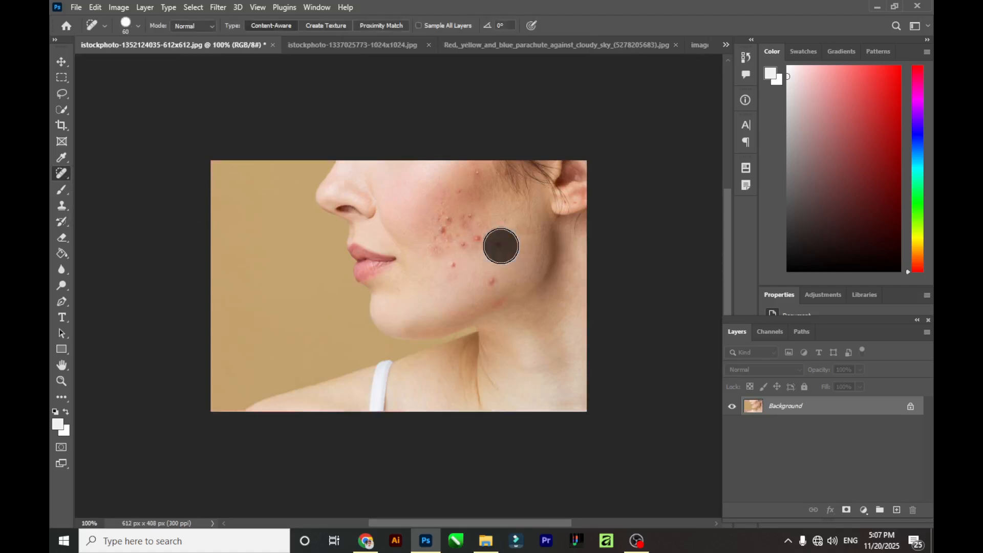
click(489, 283)
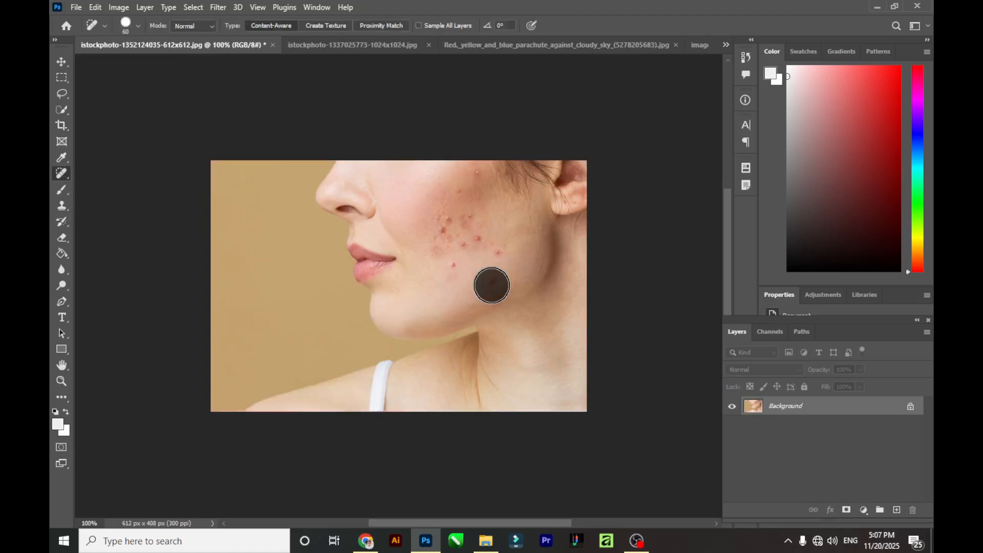
click(457, 271)
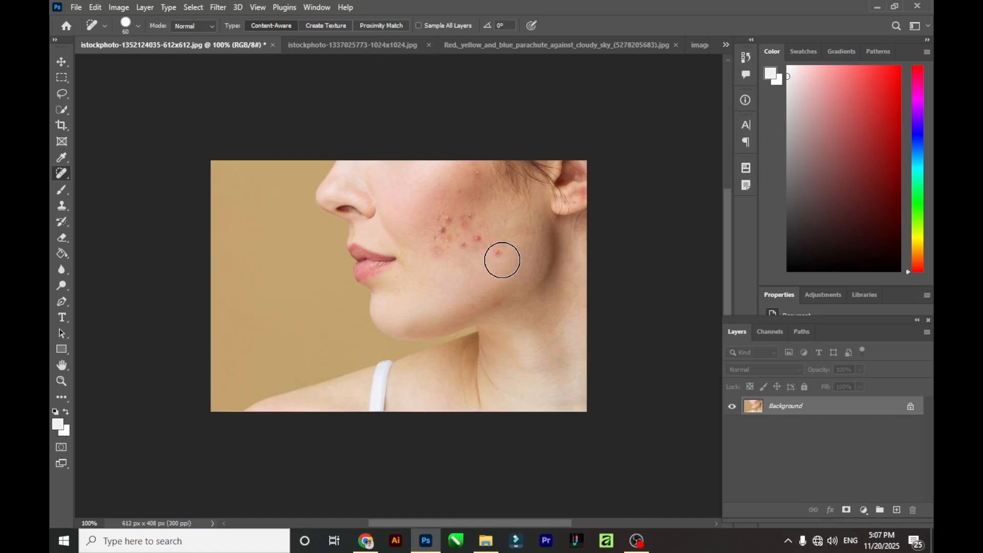
With the Healing Brush Tool, sample clean skin on the lower cheek and paint over the main blemish cluster
right_click(62, 179)
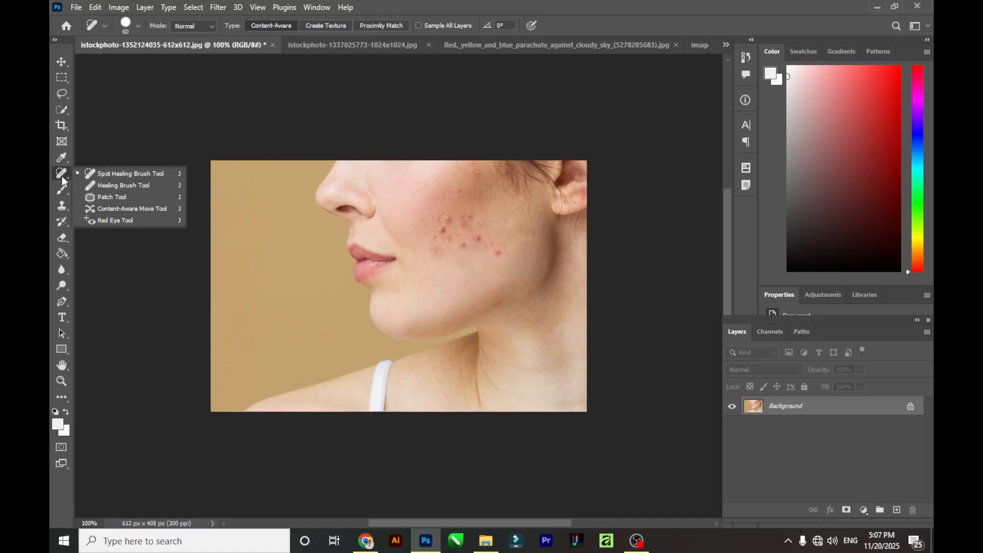
click(157, 186)
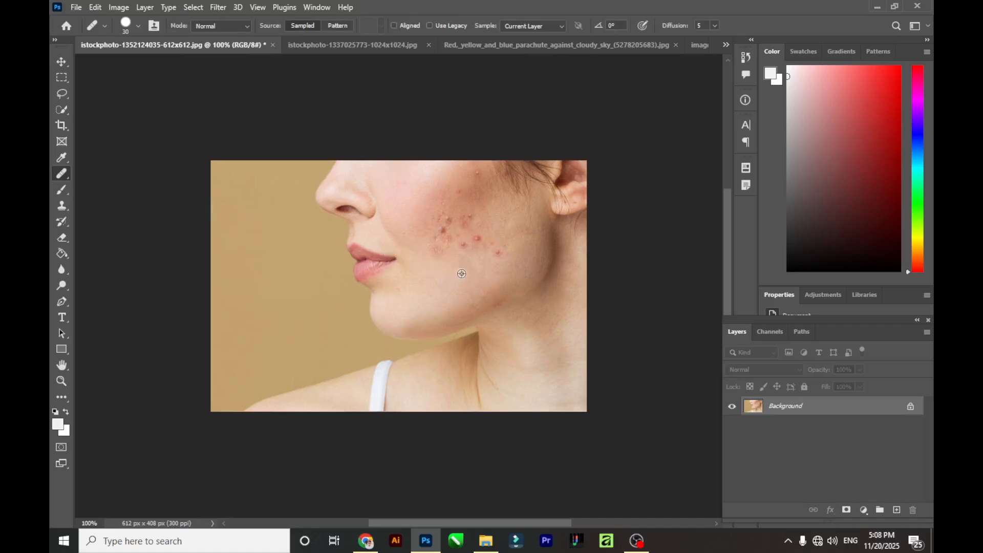
alt+click(461, 273)
mouse_move(440, 254)
mouse_down()
mouse_move(441, 235)
mouse_move(460, 228)
mouse_up()
click(469, 216)
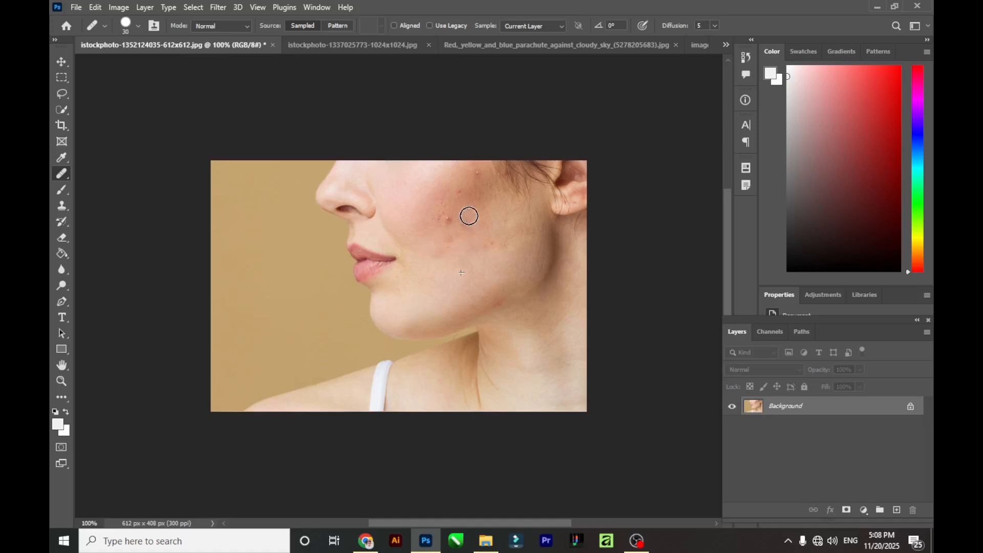
Dab the sampled skin over the remaining small spots on the middle and upper cheek
click(465, 226)
click(451, 220)
click(443, 219)
click(439, 205)
click(460, 194)
click(450, 222)
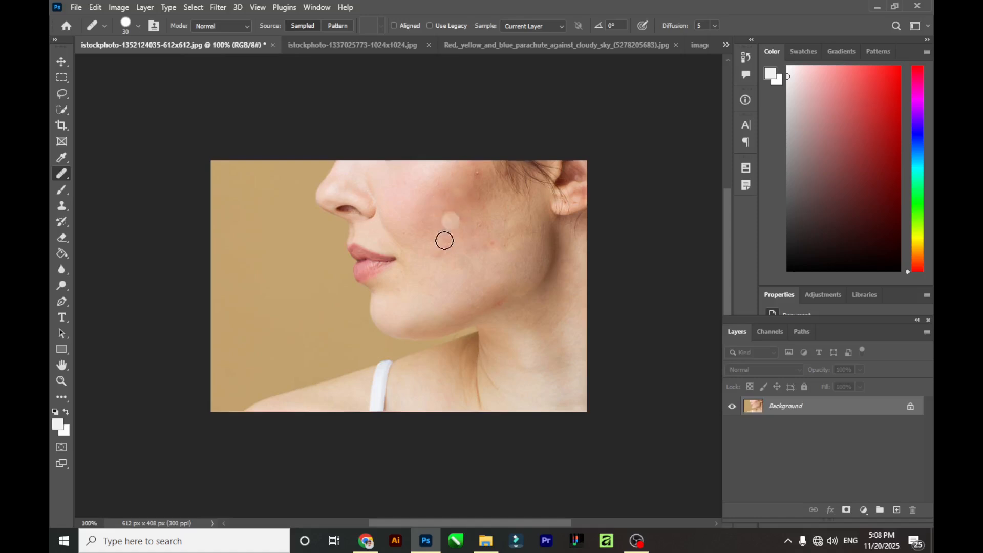
Activate the Patch Tool and undo the Healing Brush strokes over the cheek blemishes
right_click(62, 173)
click(121, 195)
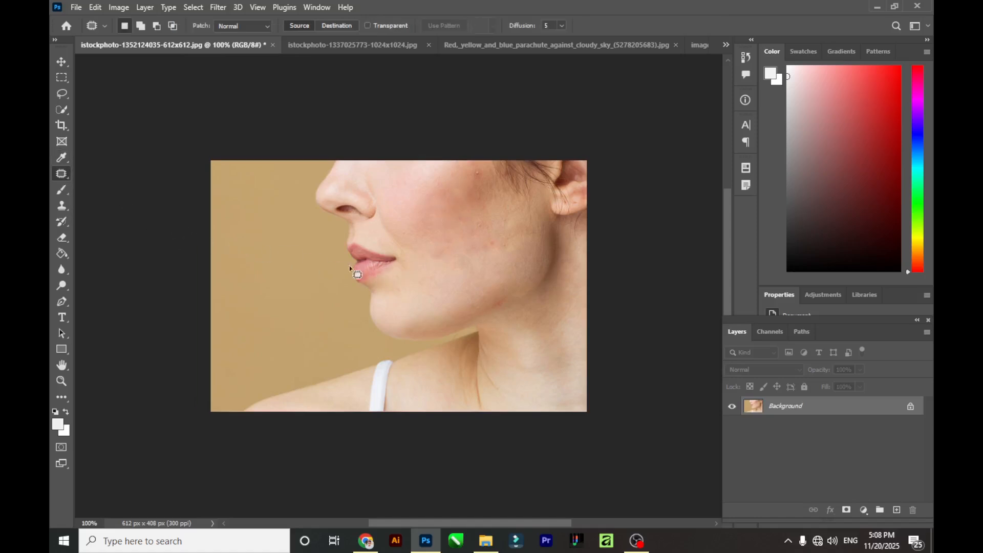
key(ctrl+z)
key(ctrl+z)
key(ctrl+z)
key(ctrl+z)
key(ctrl+z)
key(ctrl+z)
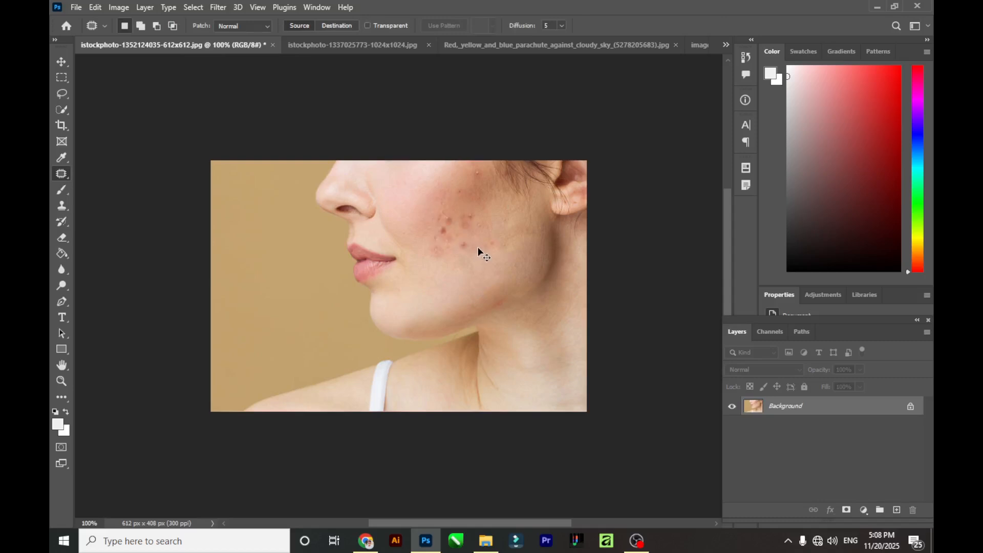
key(ctrl+z)
Patch the main blemish cluster on the cheek with clean skin from just below it, and clear the selection
mouse_move(441, 207)
mouse_down()
mouse_move(431, 234)
mouse_move(444, 256)
mouse_move(480, 255)
mouse_move(478, 225)
mouse_up()
drag(476, 248, 481, 283)
key(ctrl+d)
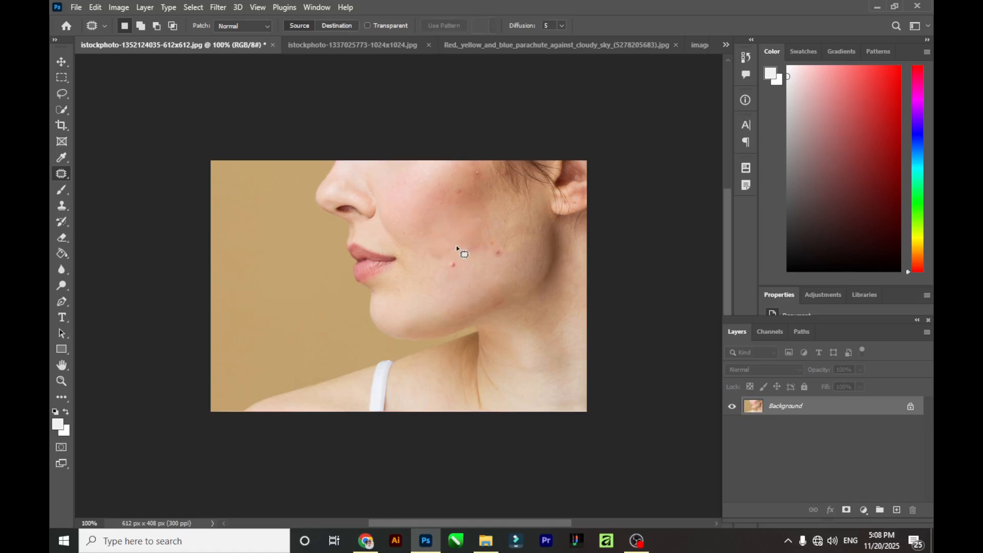
Activate the Content-Aware Move Tool and bring up the parachute photo to review the moved parachute
right_click(65, 173)
click(132, 205)
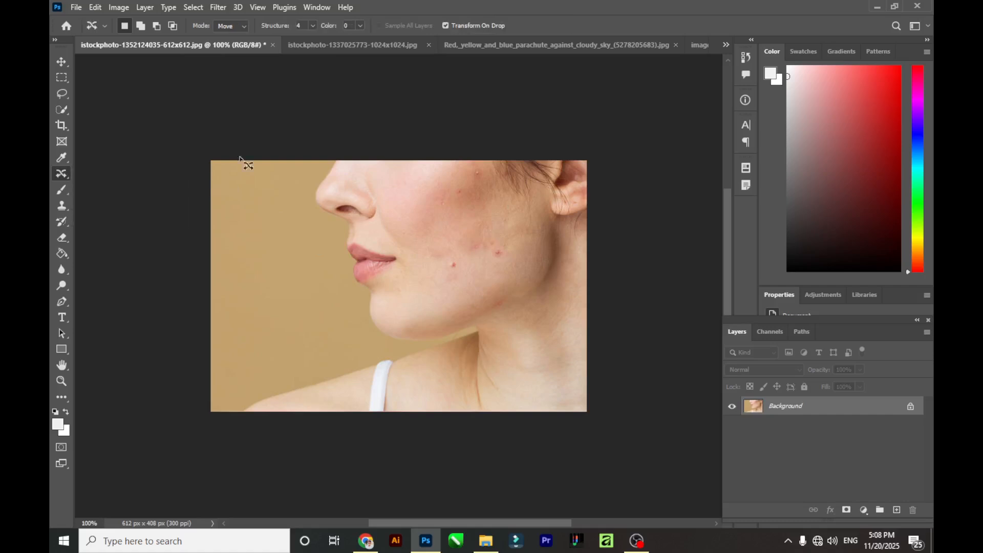
click(478, 50)
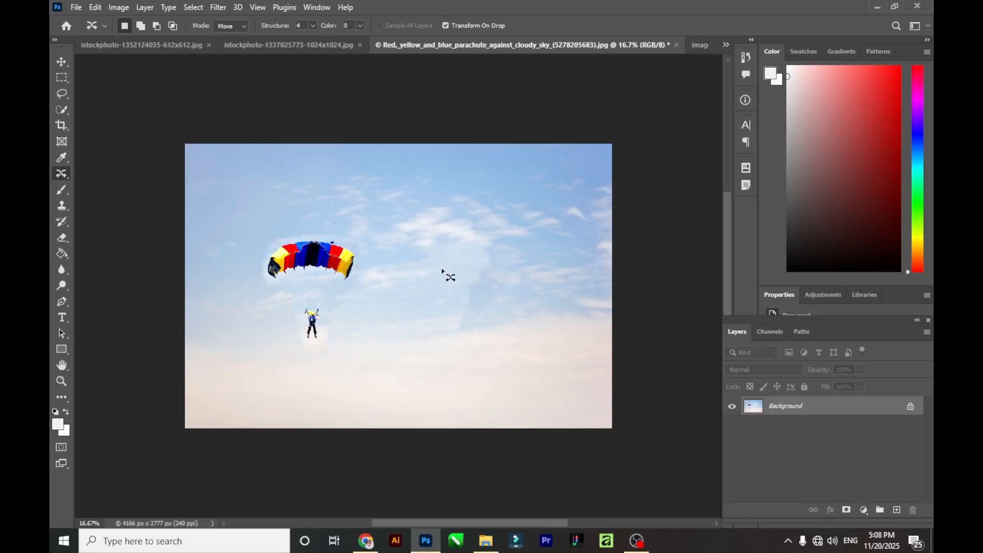
In images.jfif, apply the Red Eye Tool over both eyes with 50% pupil size and 50% darken amount
right_click(65, 174)
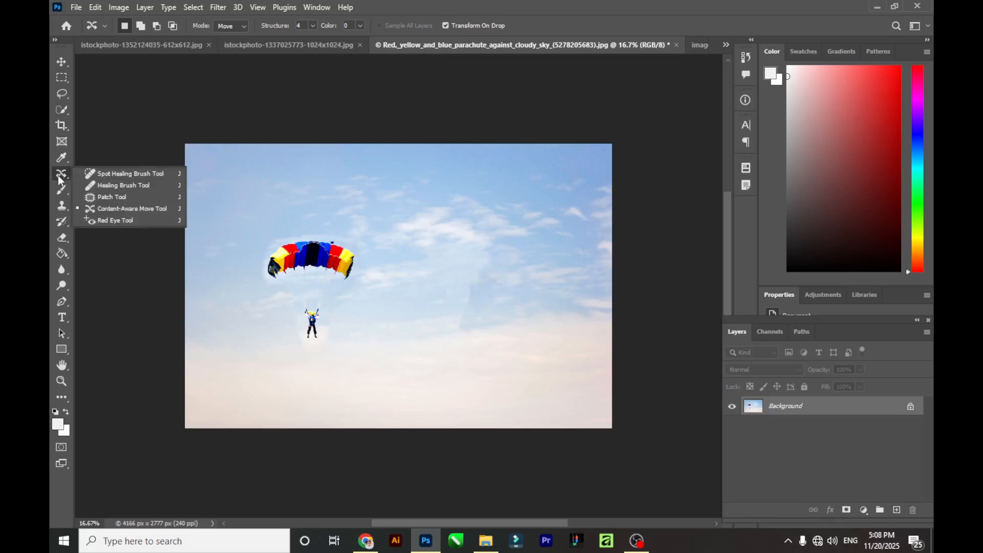
click(137, 218)
click(699, 47)
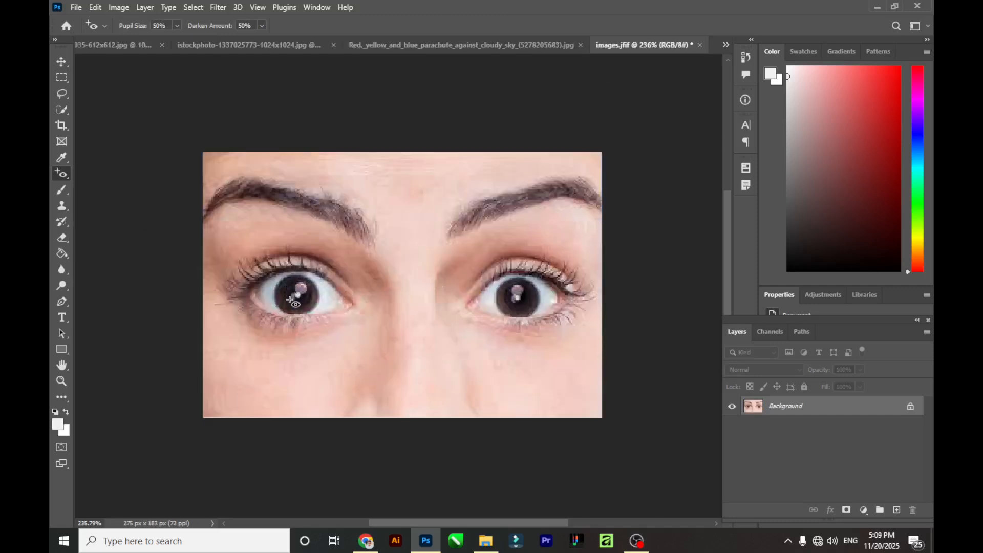
drag(267, 275, 328, 316)
drag(327, 316, 328, 316)
drag(488, 272, 549, 319)
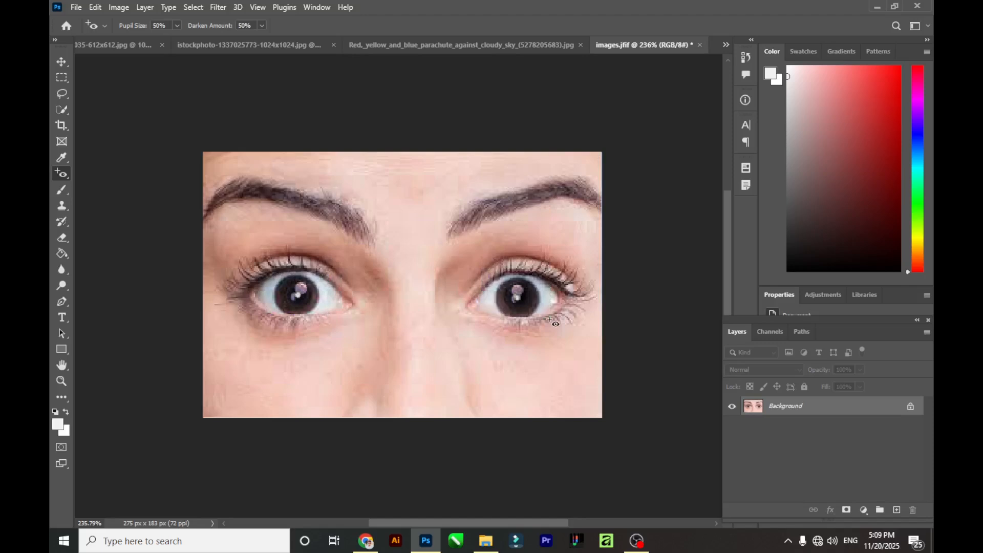